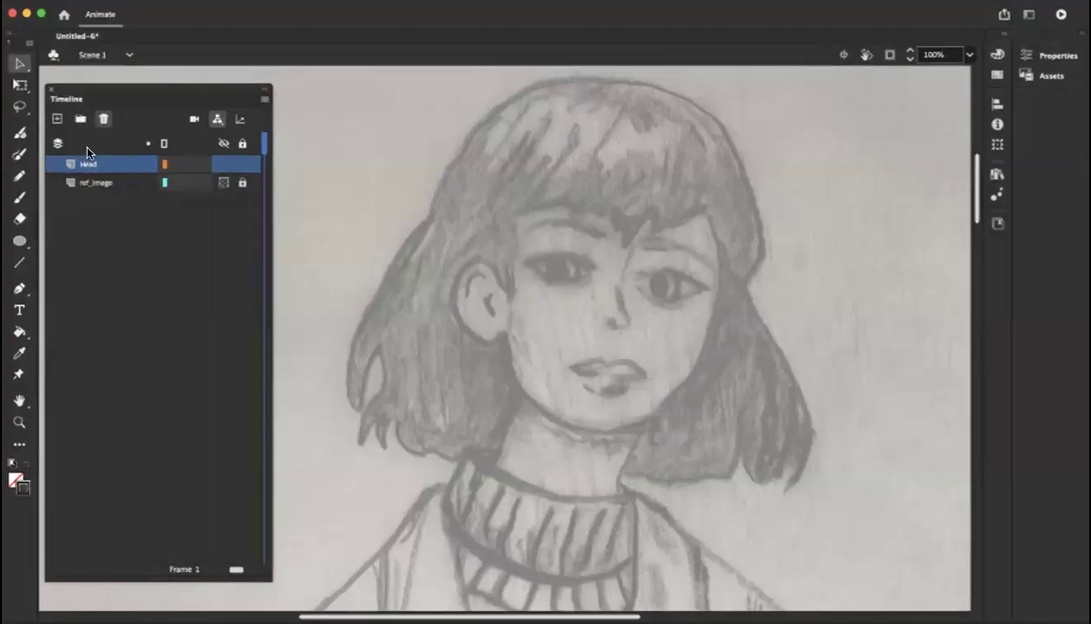
- Delete the existing Head layer and create a new layer named Head above ref_image
{"action": "left_click", "coordinate": [103, 119]}
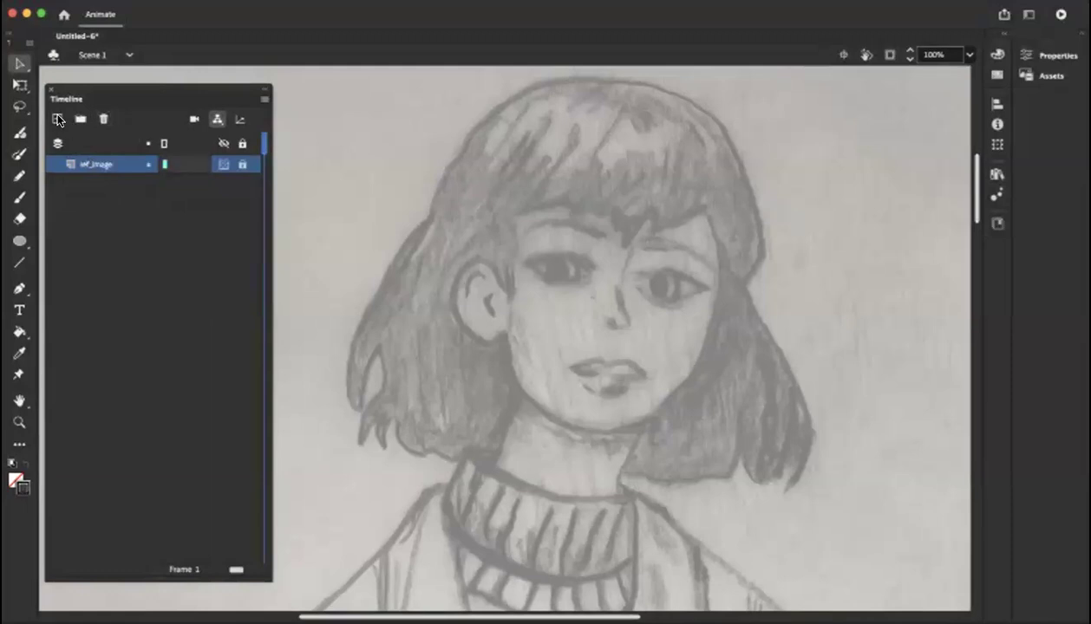
{"action": "left_click", "coordinate": [57, 119]}
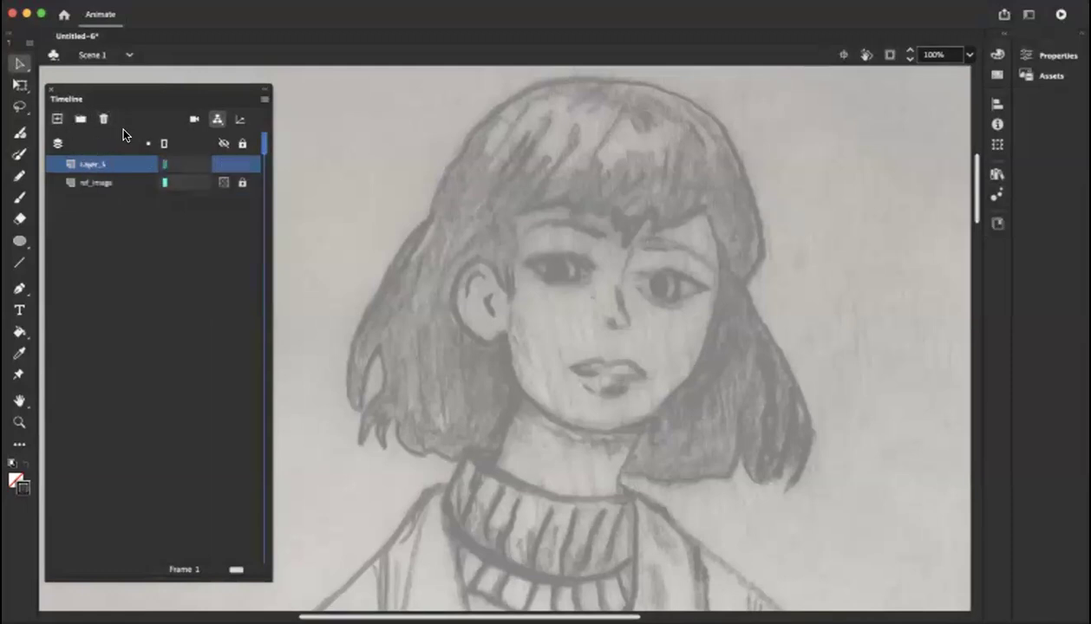
{"action": "double_click", "coordinate": [95, 165]}
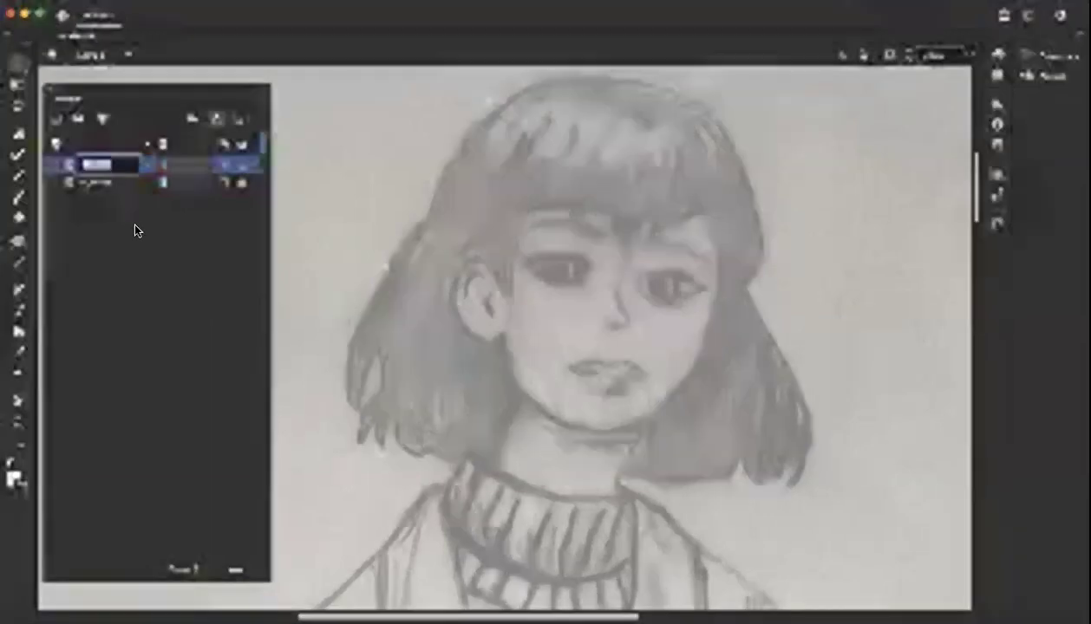
{"action": "type", "text": "Head"}
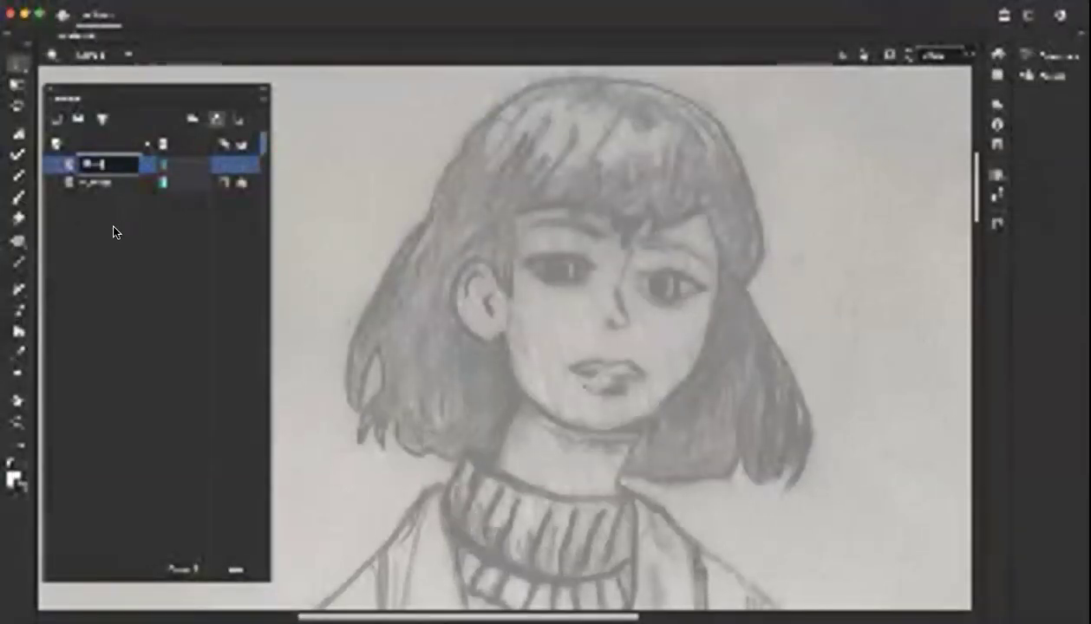
{"action": "key", "text": "Return"}
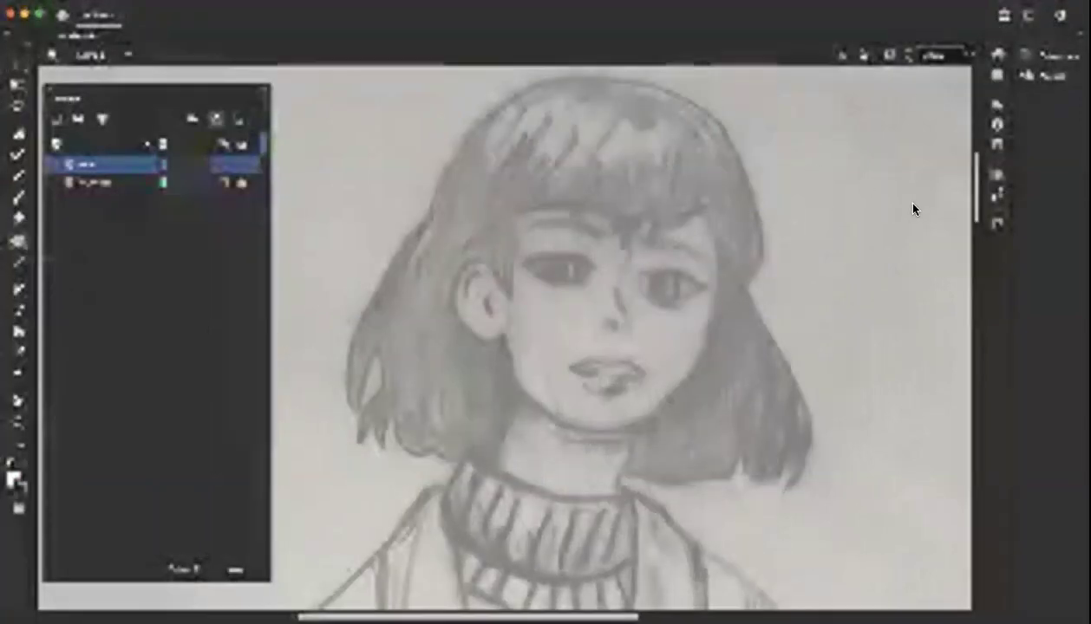
- Draw an outlined oval around the face of the reference sketch with the Oval tool
{"action": "left_click", "coordinate": [1031, 56]}
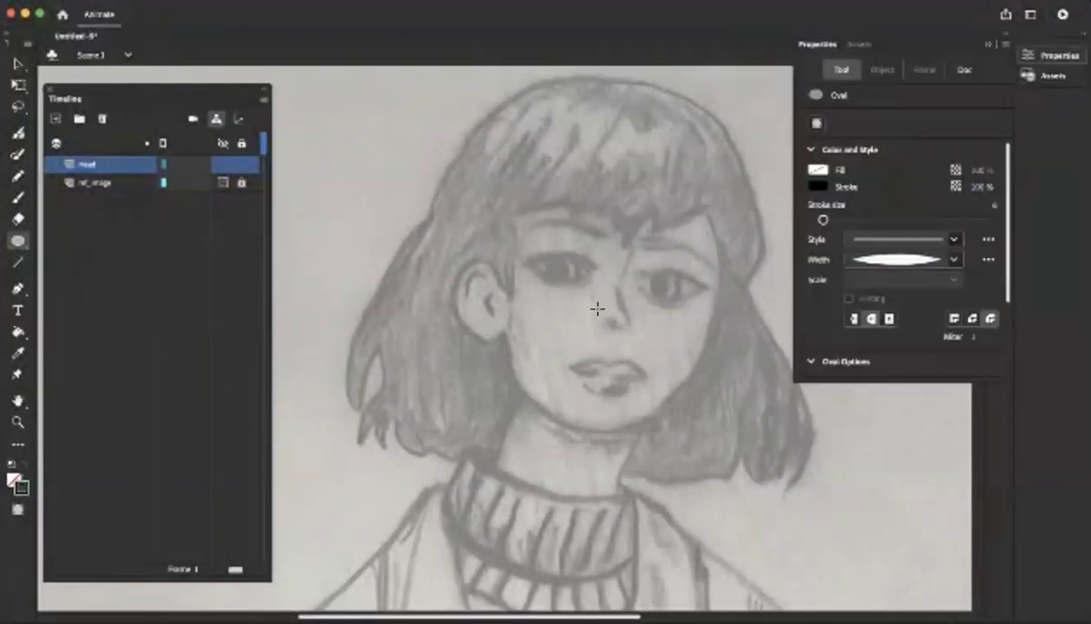
{"action": "left_click", "coordinate": [703, 420]}
{"action": "left_click_drag", "start_coordinate": [501, 156], "coordinate": [713, 432]}
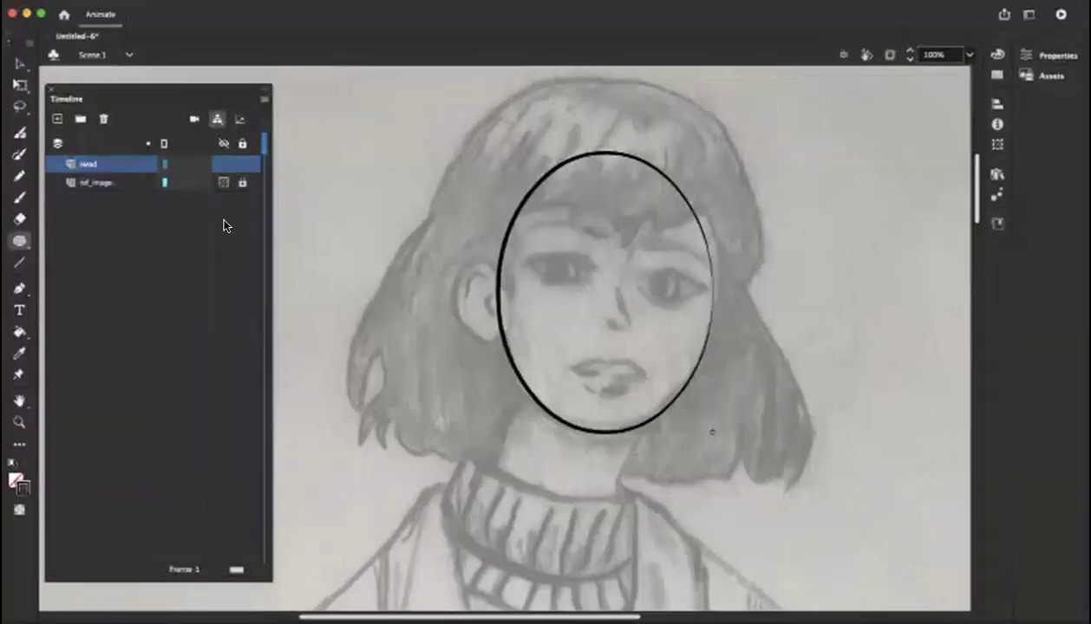
- Bend the oval's left jaw, right jaw and chin curves to follow the sketched face
{"action": "key", "text": "v"}
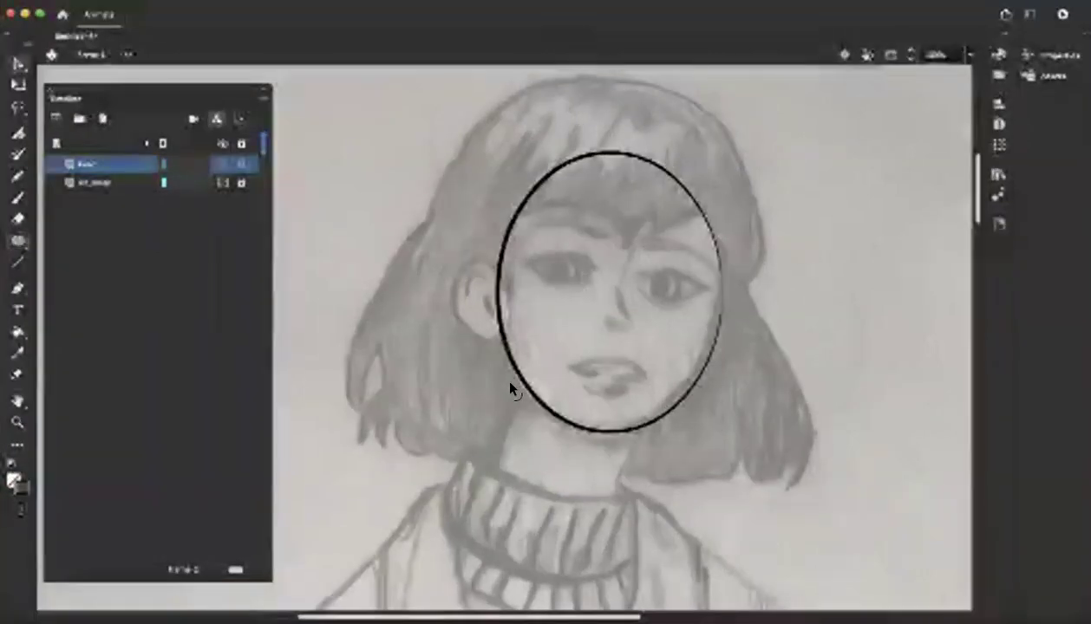
{"action": "left_click_drag", "start_coordinate": [512, 390], "coordinate": [544, 410]}
{"action": "left_click_drag", "start_coordinate": [671, 401], "coordinate": [666, 389]}
{"action": "key", "text": "super+z"}
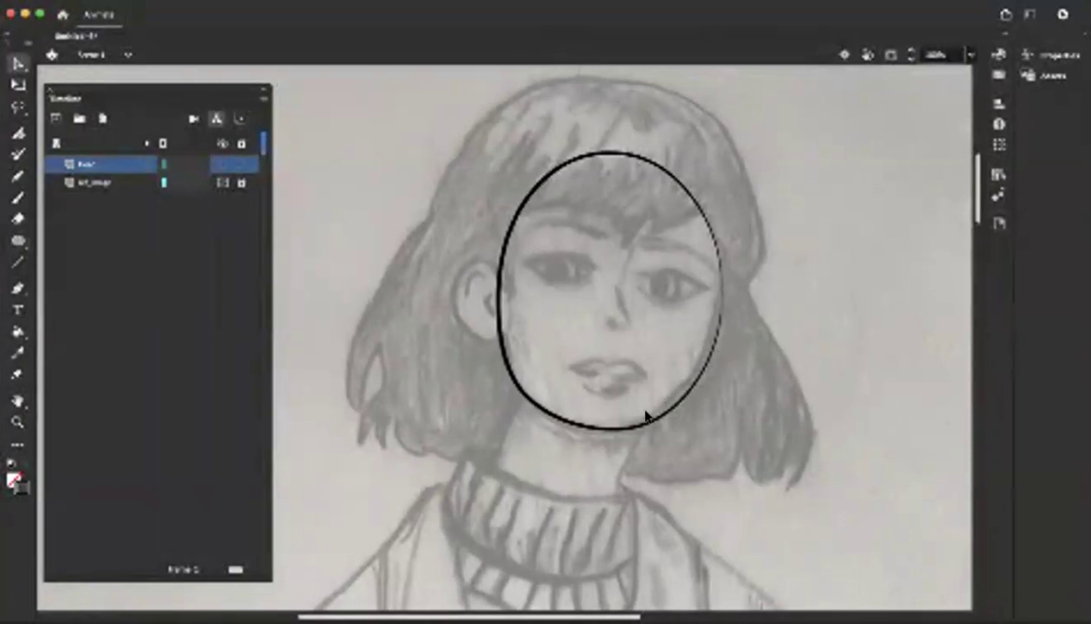
{"action": "left_click_drag", "start_coordinate": [596, 431], "coordinate": [595, 427]}
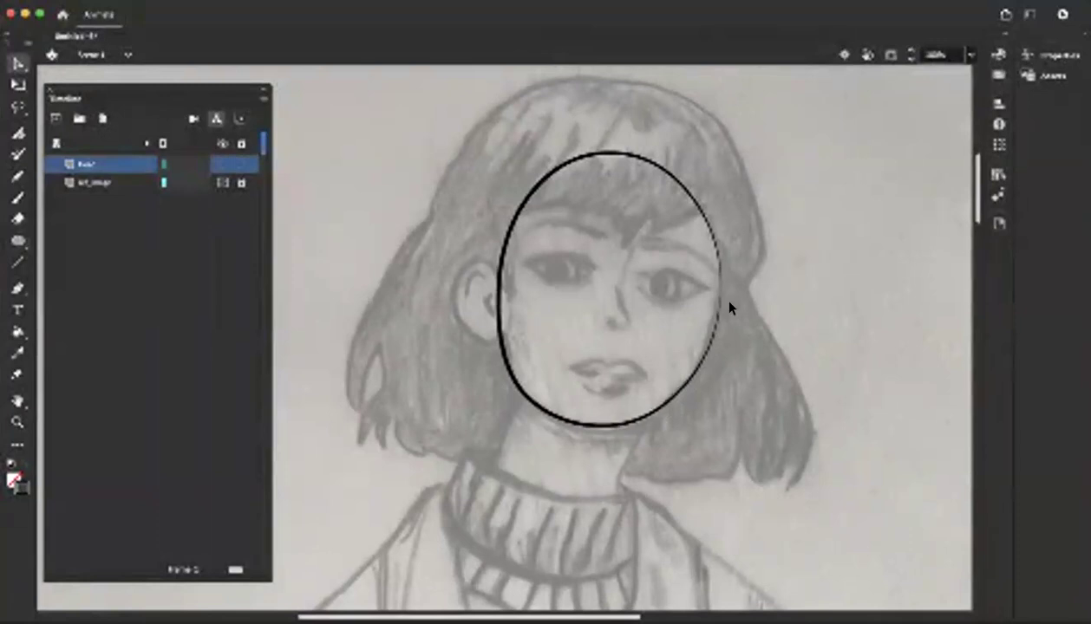
- Refine the curve along the oval's right cheek and undo the shift of the whole outline
{"action": "key", "text": "super+z"}
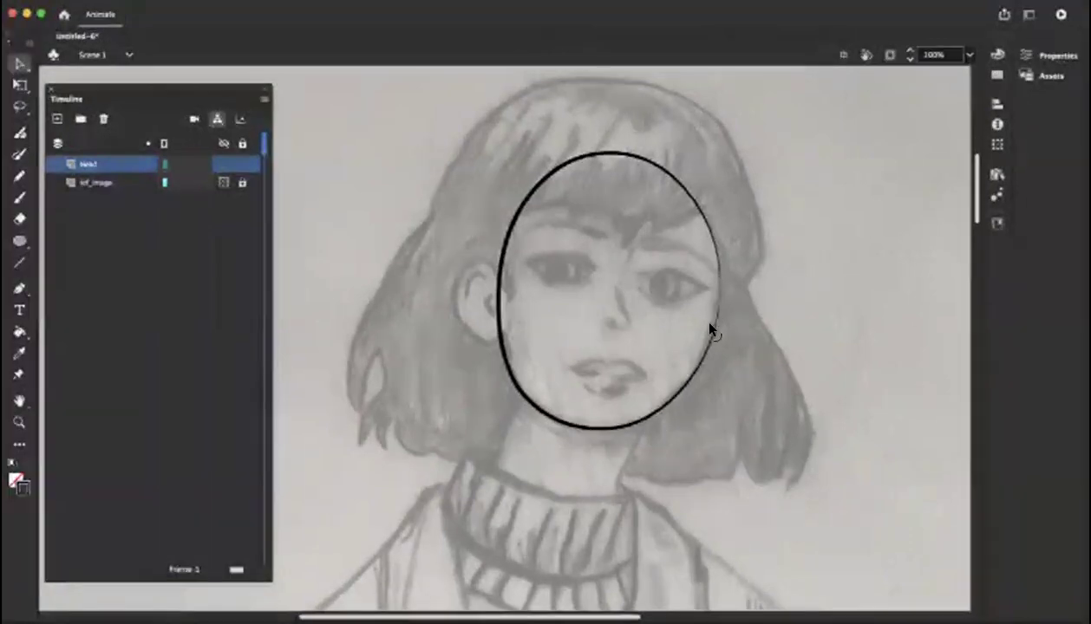
{"action": "left_click_drag", "start_coordinate": [706, 217], "coordinate": [704, 215]}
{"action": "key", "text": "super+z"}
{"action": "left_click", "coordinate": [506, 286]}
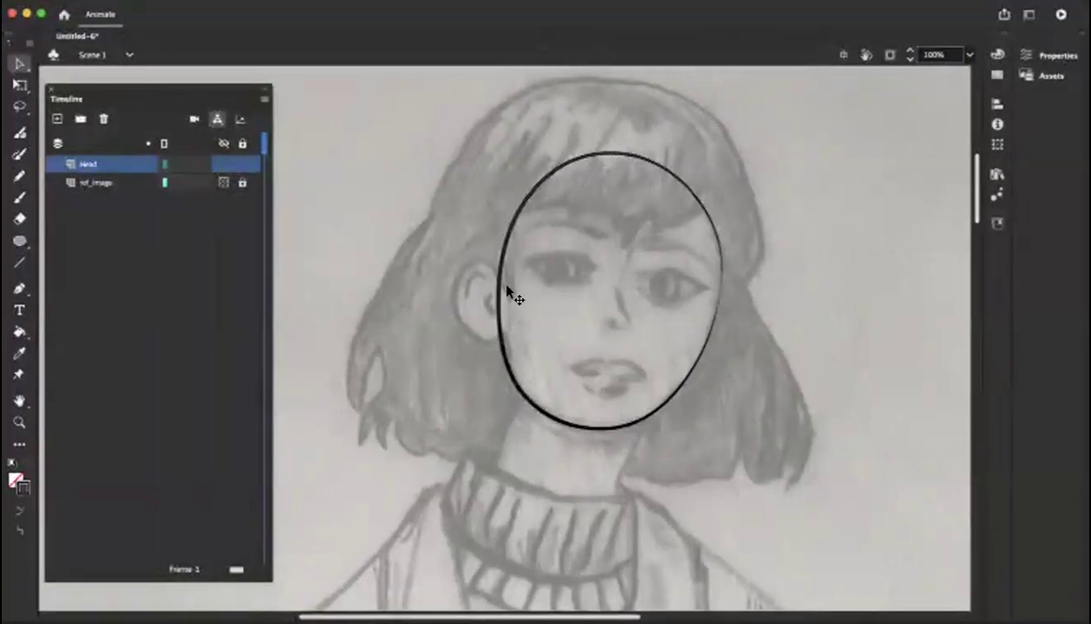
{"action": "key", "text": "super+z"}
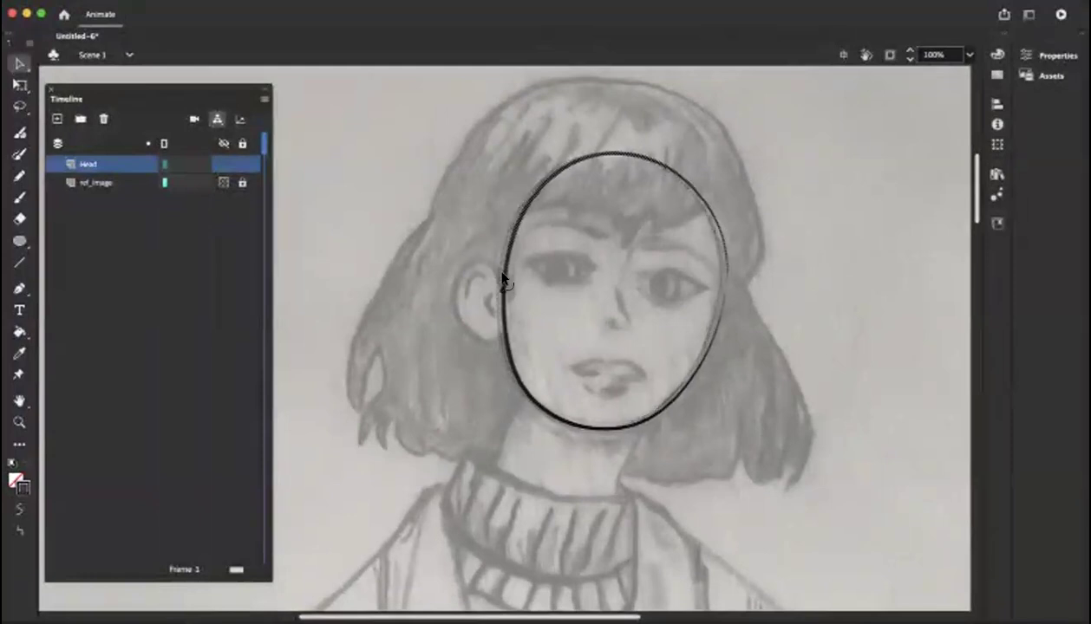
{"action": "key", "text": "super+z"}
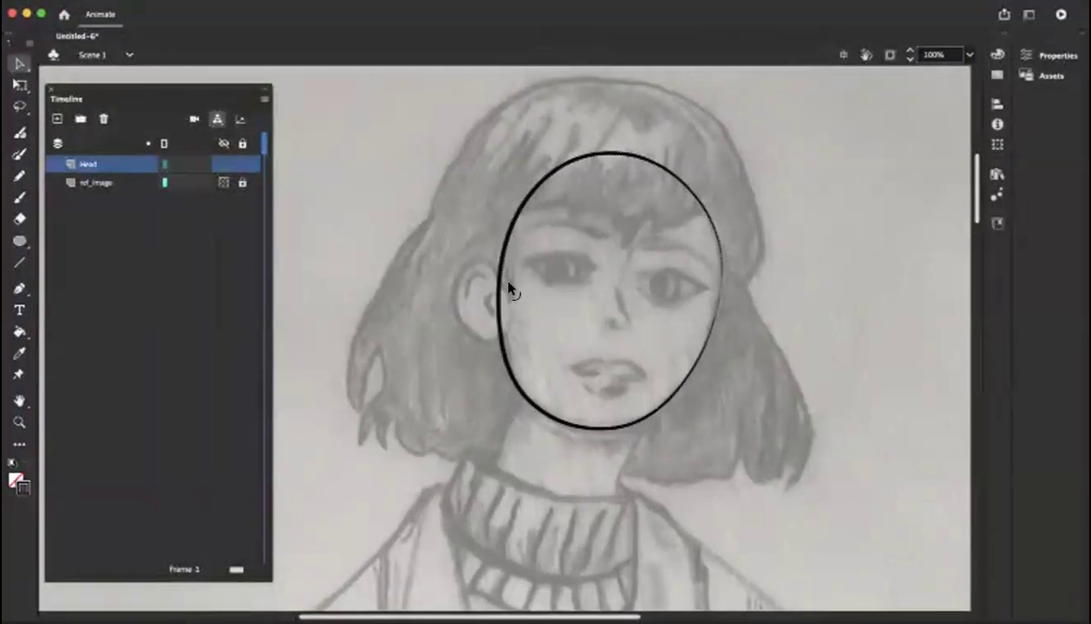
- Bend the oval's left edge inward between the temple and the ear
{"action": "left_click_drag", "start_coordinate": [508, 284], "coordinate": [527, 228]}
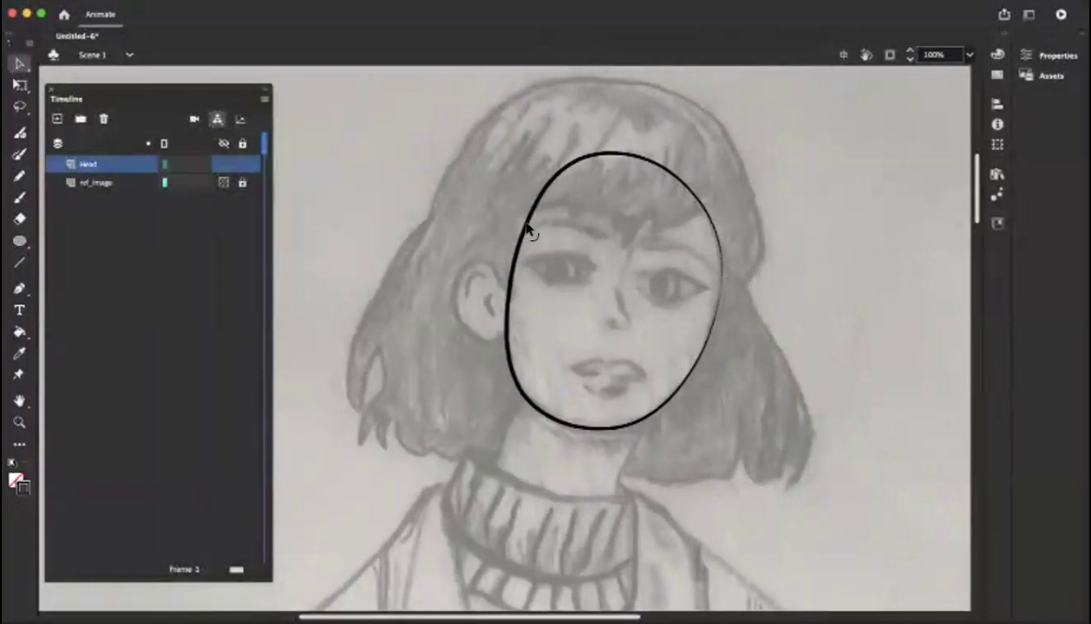
{"action": "key", "text": "super+z"}
{"action": "key", "text": "super+z"}
{"action": "key", "text": "super+z"}
{"action": "key", "text": "super+z"}
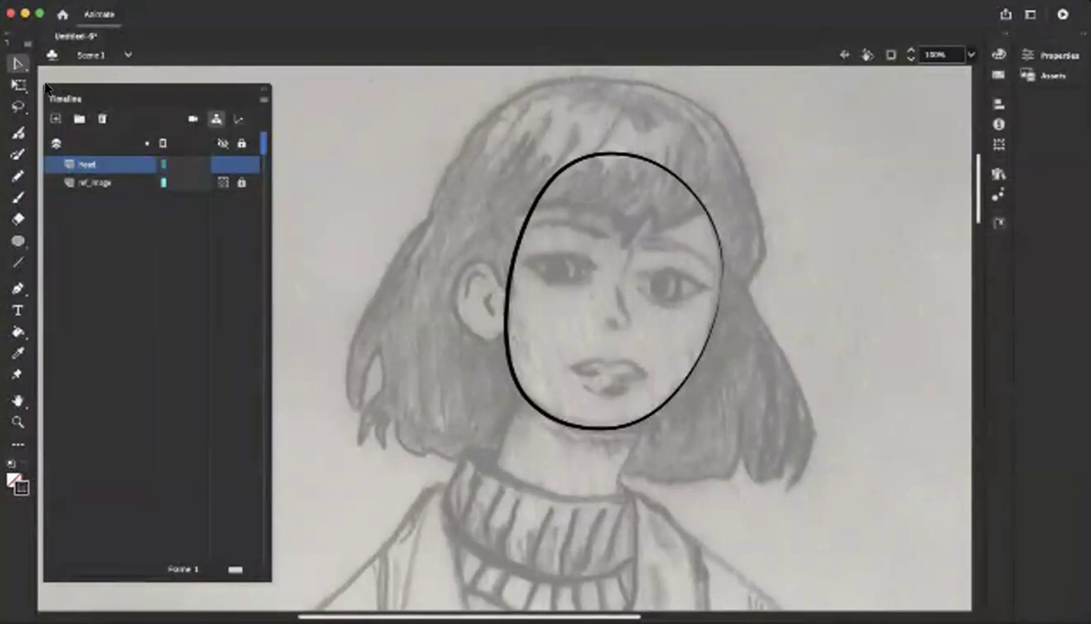
- Adjust the curve handles at the oval's left temple and add an anchor point above the ear
{"action": "left_click", "coordinate": [515, 223]}
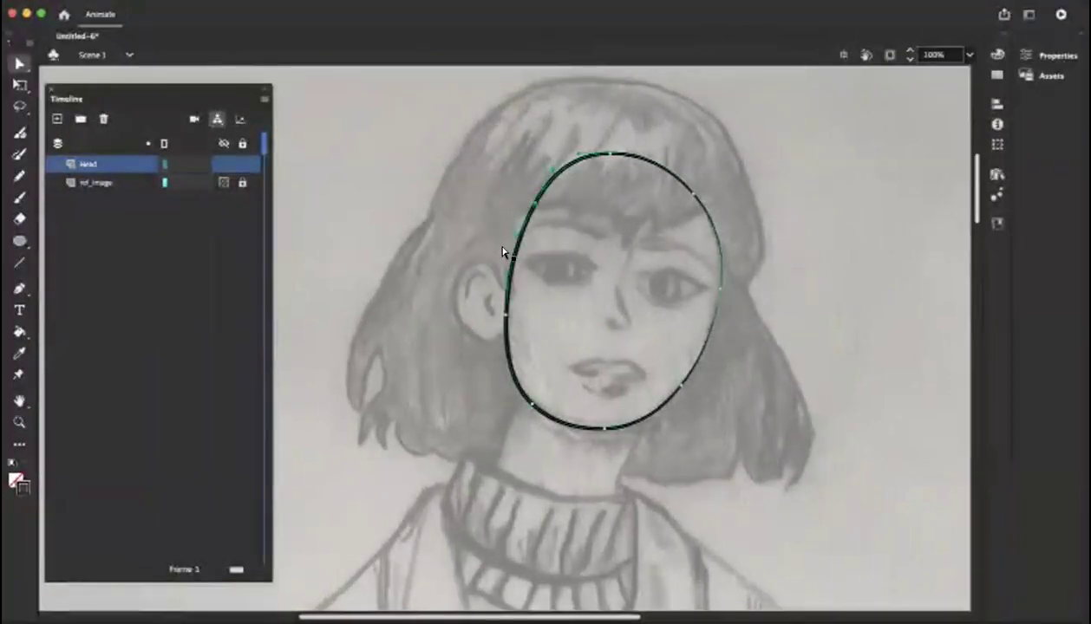
{"action": "left_click_drag", "start_coordinate": [505, 251], "coordinate": [510, 257]}
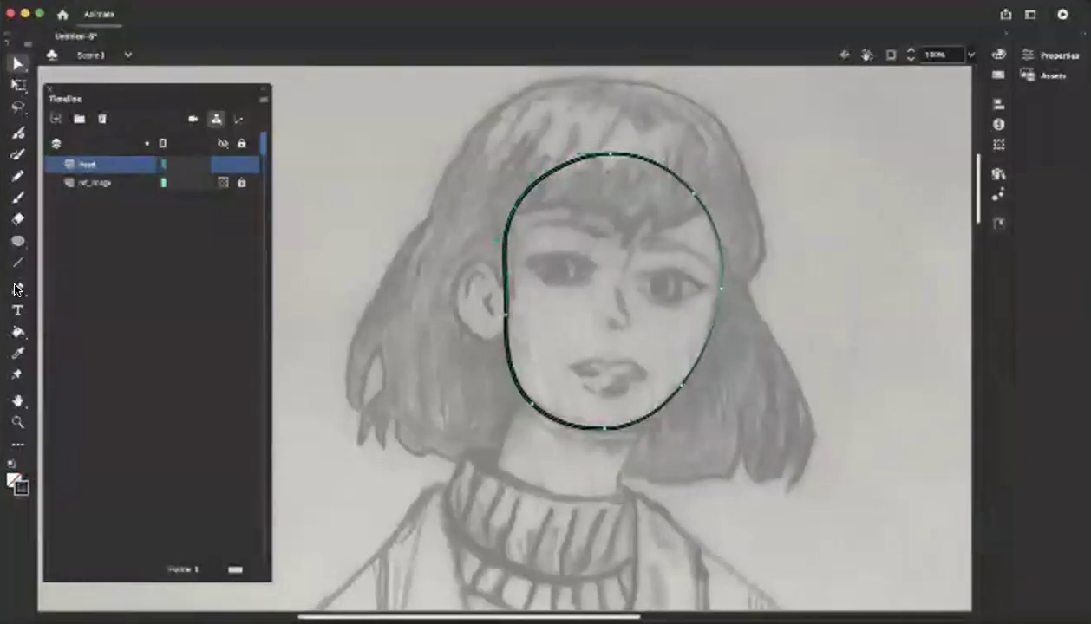
{"action": "left_click", "coordinate": [16, 289]}
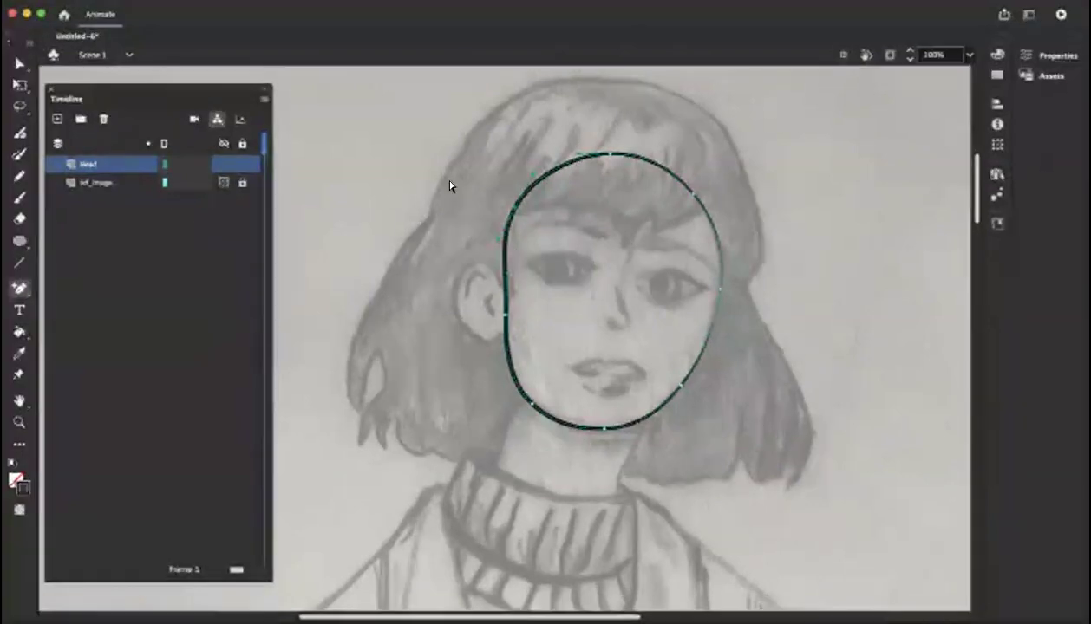
{"action": "key", "text": "v"}
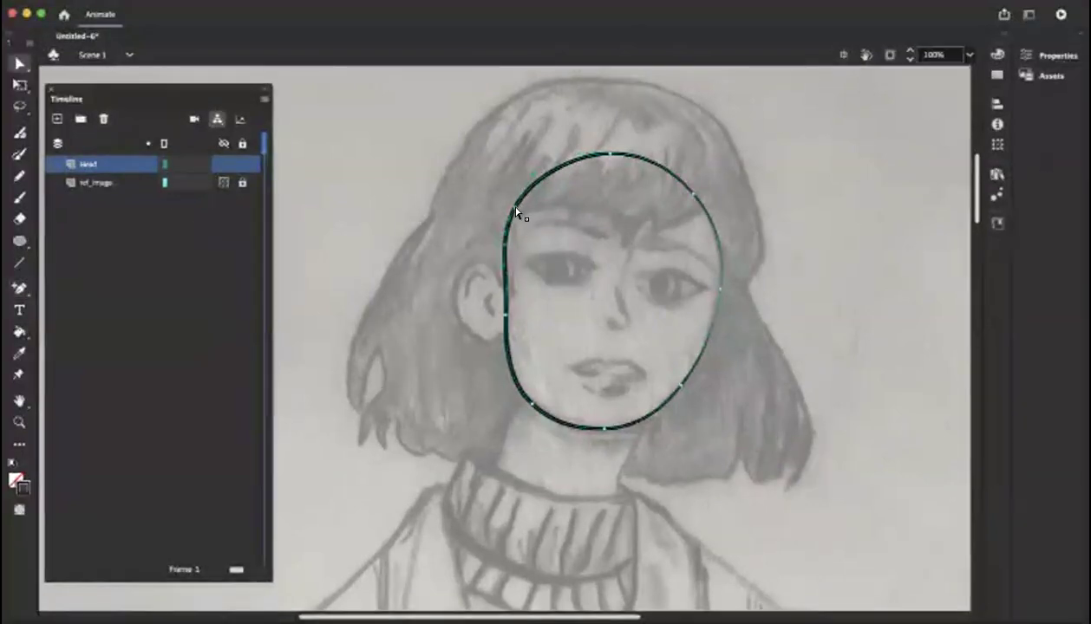
- Move the anchor points on the outline's left temple inward to match the sketched face edge
{"action": "left_click", "coordinate": [515, 209]}
{"action": "key", "text": "Down"}
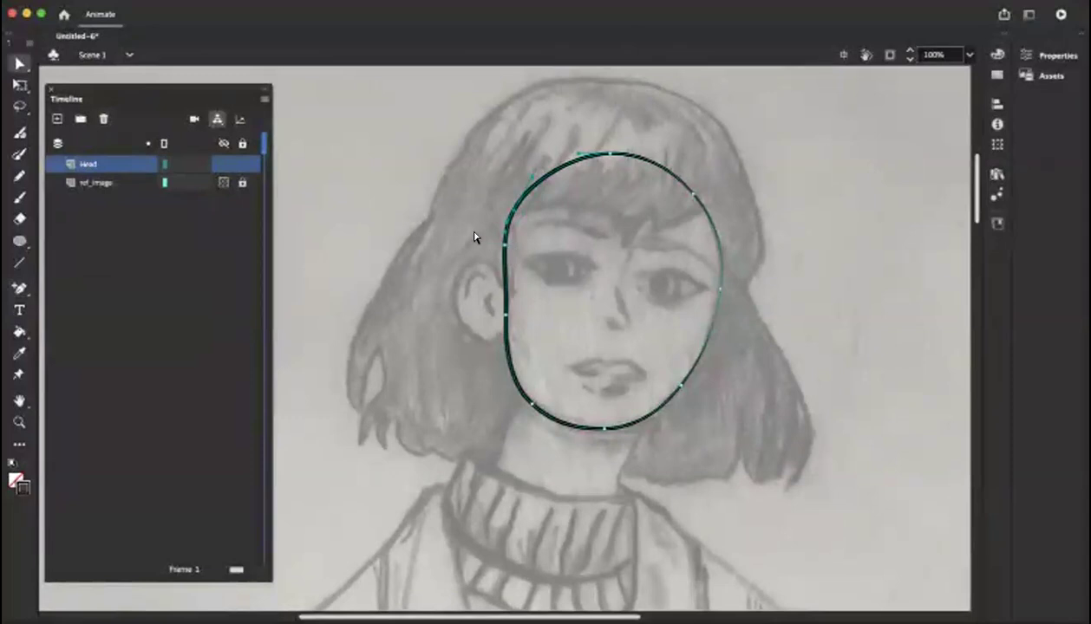
{"action": "left_click_drag", "start_coordinate": [505, 245], "coordinate": [512, 244]}
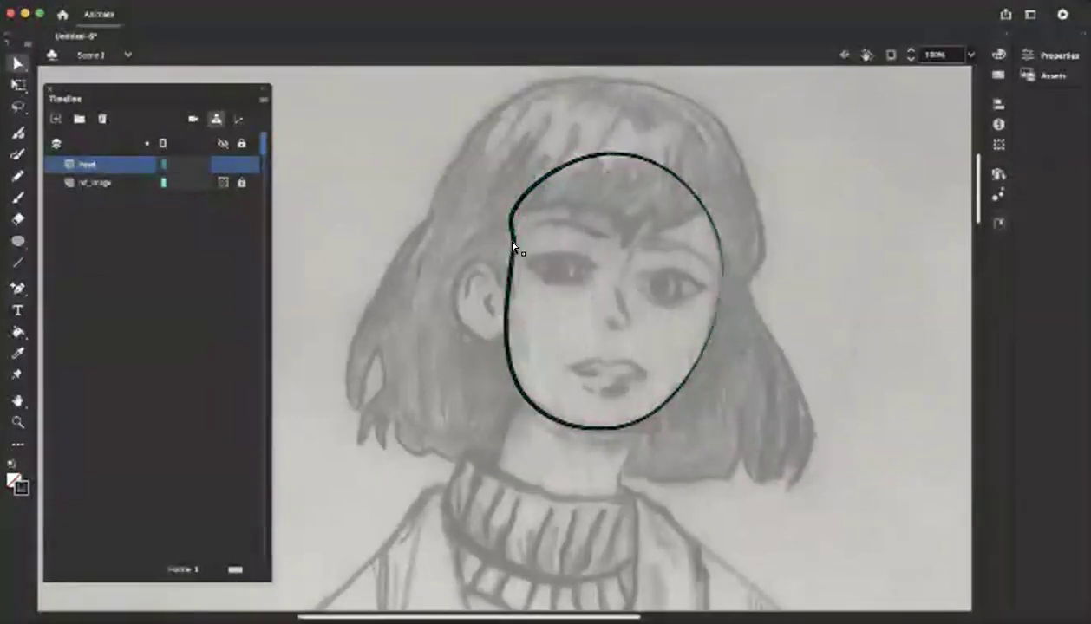
{"action": "left_click", "coordinate": [508, 248]}
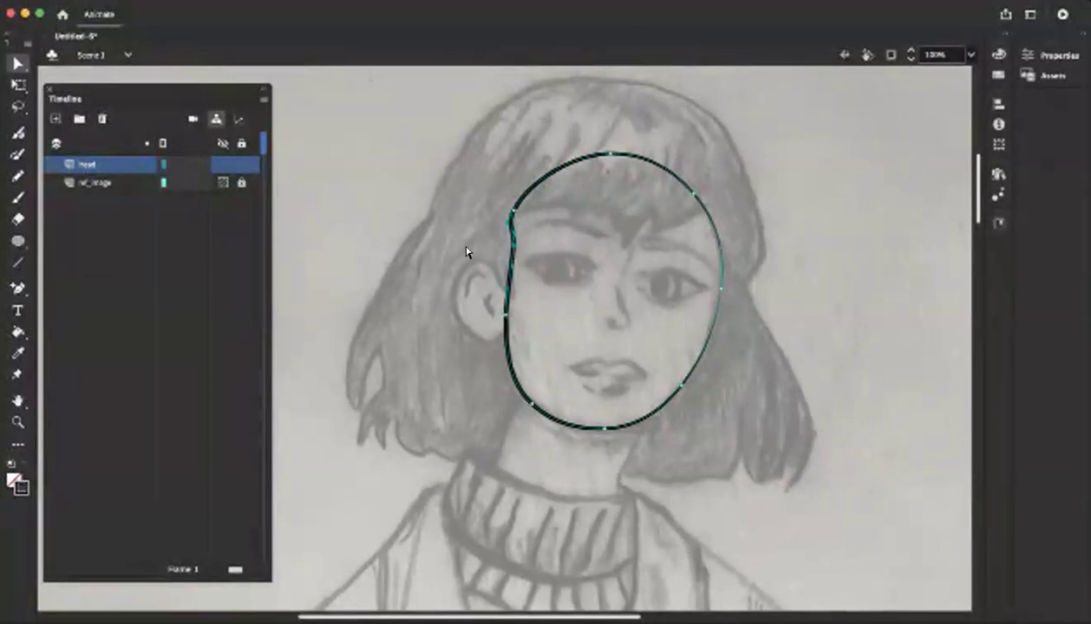
- Examine the snapping options that affect how anchor points are placed
{"action": "key", "text": "super+equal"}
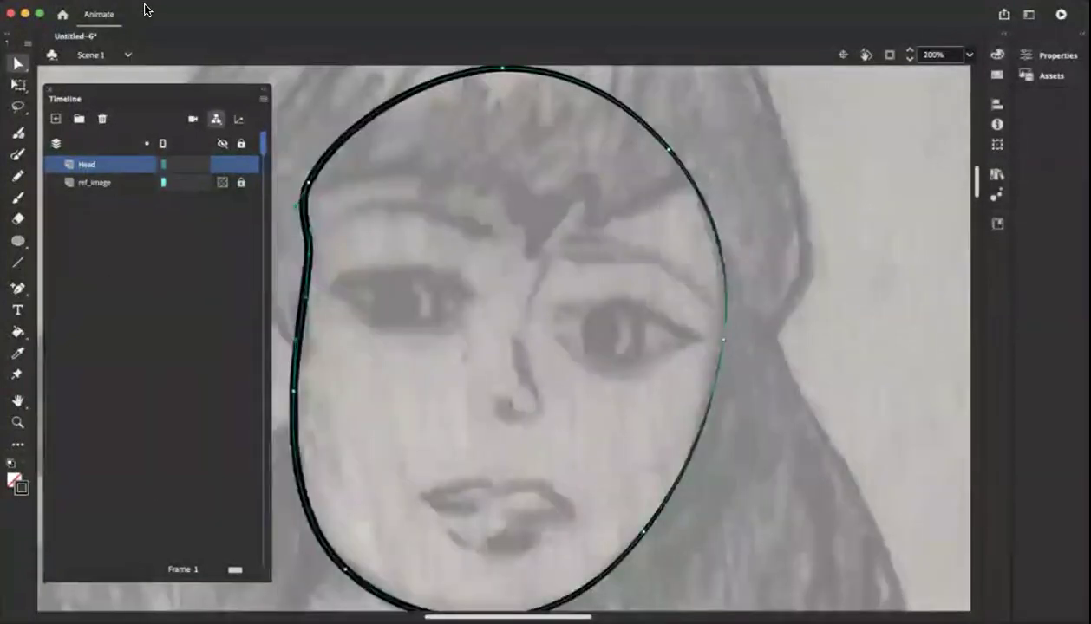
{"action": "scroll", "coordinate": [288, 288], "scroll_direction": "left", "scroll_amount": 3}
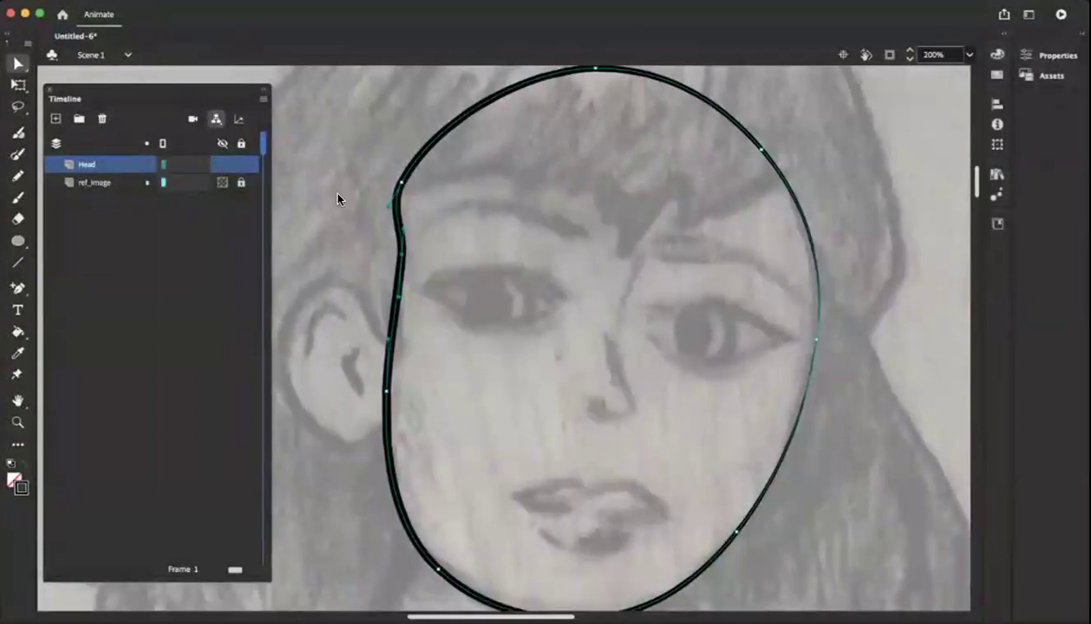
{"action": "left_click", "coordinate": [203, 0]}
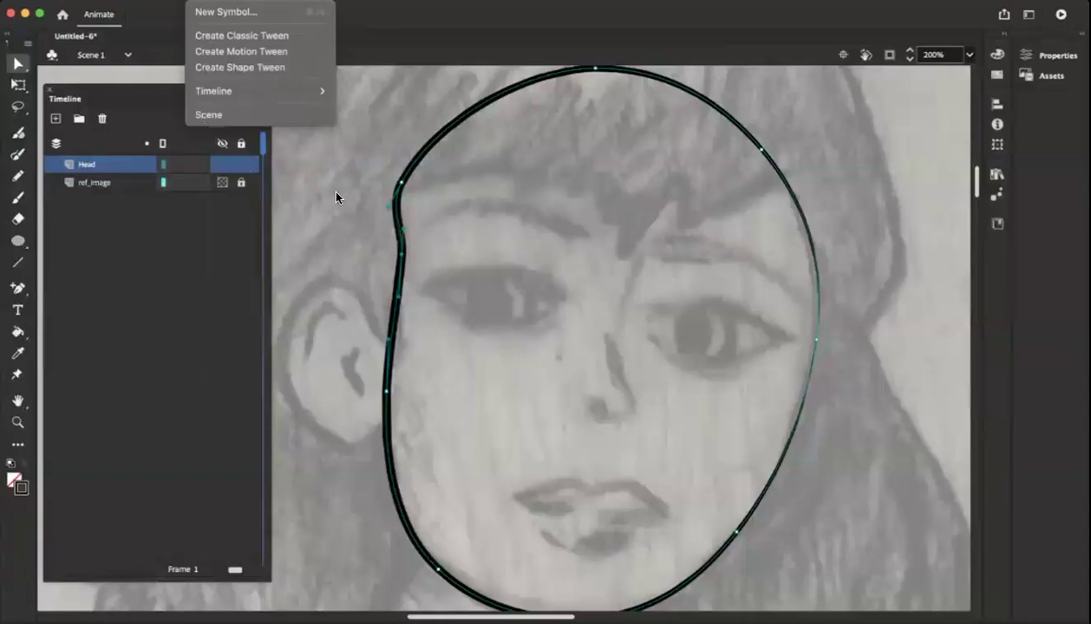
{"action": "key", "text": "Left"}
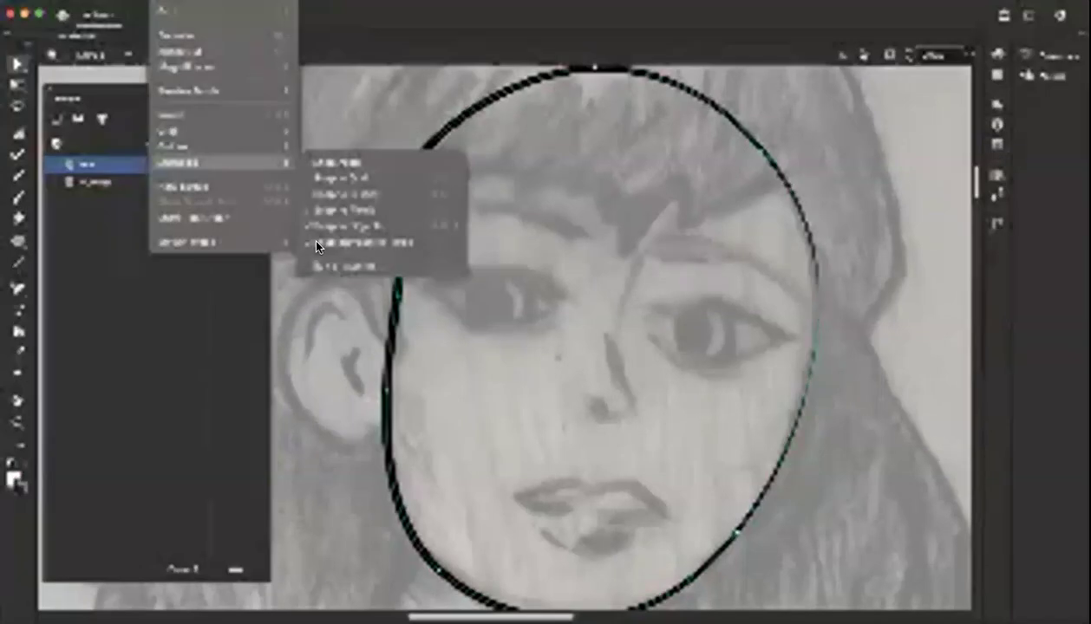
{"action": "left_click", "coordinate": [399, 257]}
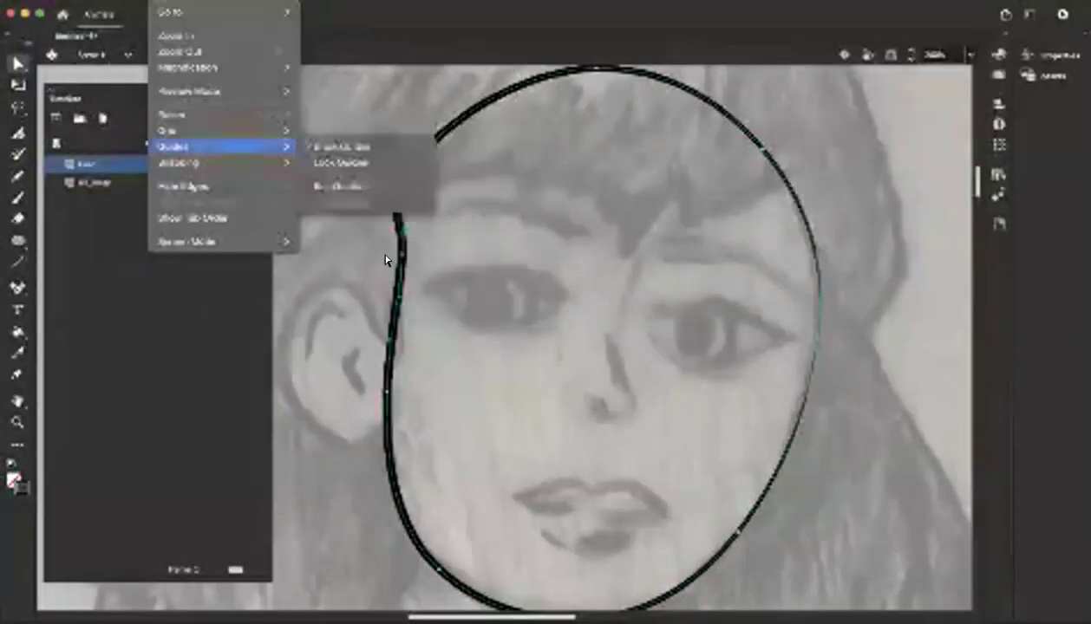
{"action": "mouse_move", "coordinate": [223, 163]}
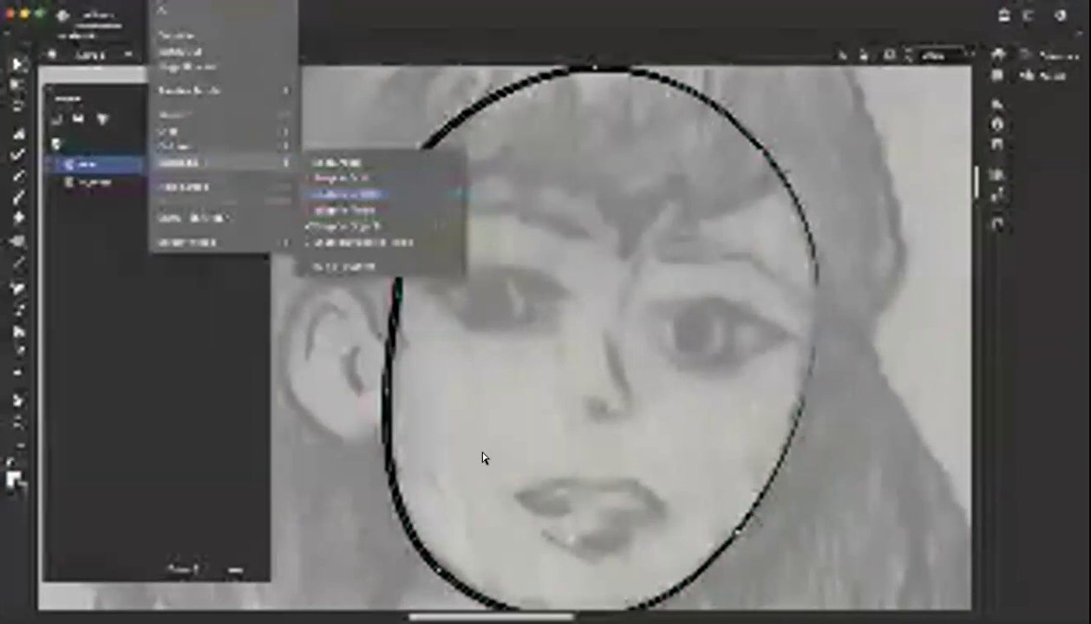
{"action": "left_click", "coordinate": [483, 458]}
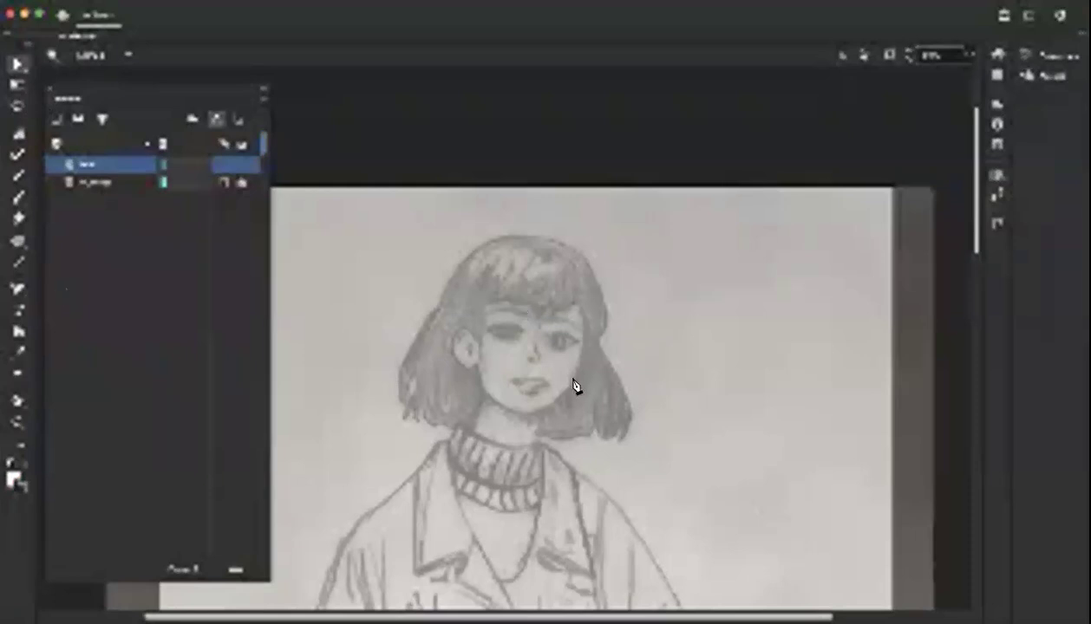
{"action": "key", "text": "b"}
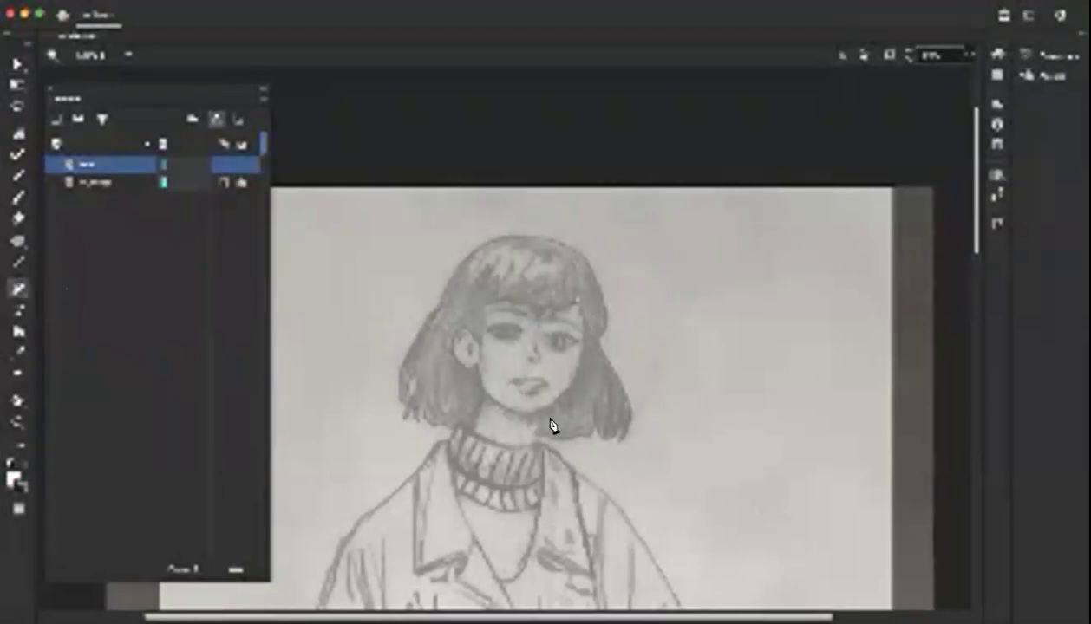
{"action": "left_click", "coordinate": [573, 379]}
{"action": "key", "text": "super+z"}
{"action": "key", "text": "super+z"}
- Trace the temple edge beside the eye down to the front of the ear with the Pen tool
{"action": "scroll", "coordinate": [519, 276], "scroll_direction": "up", "scroll_amount": 4, "text": "alt"}
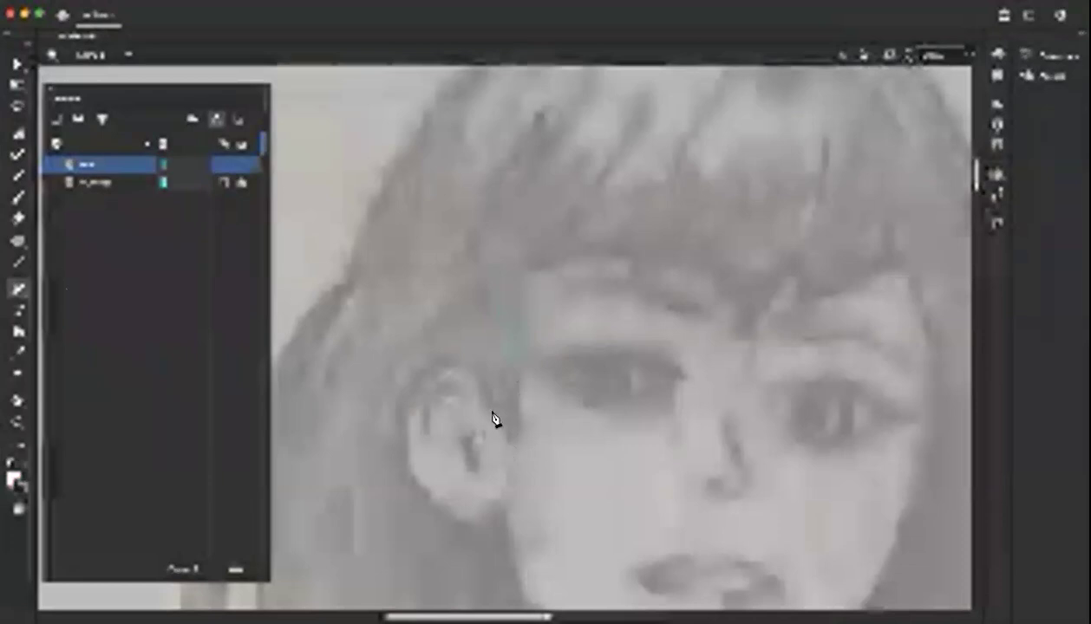
{"action": "key", "text": "super+z"}
{"action": "key", "text": "super+shift+z"}
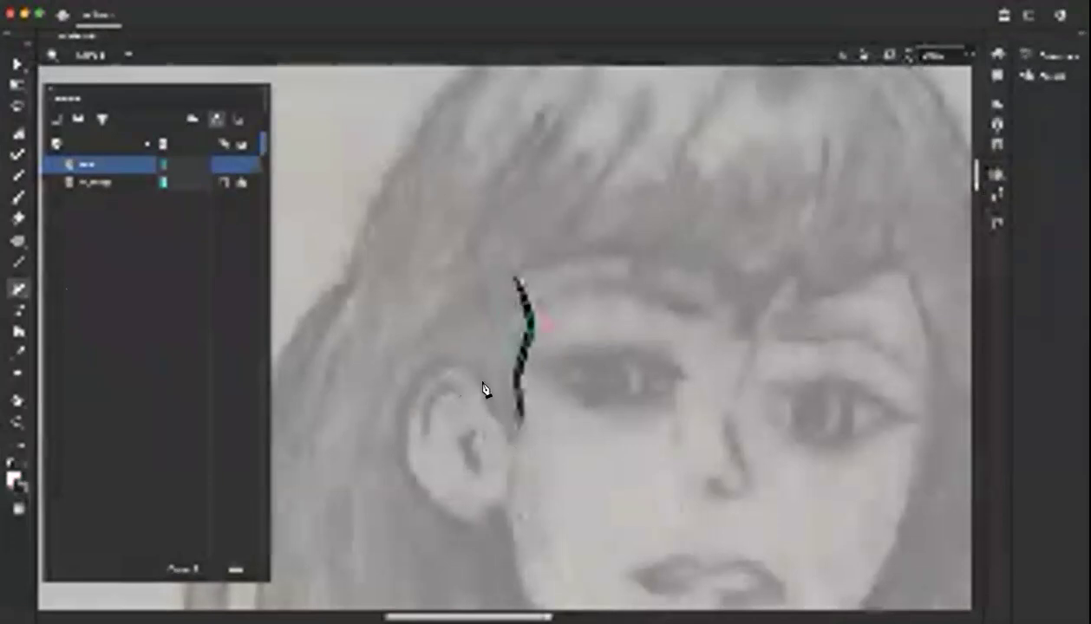
{"action": "key", "text": "super+shift+z"}
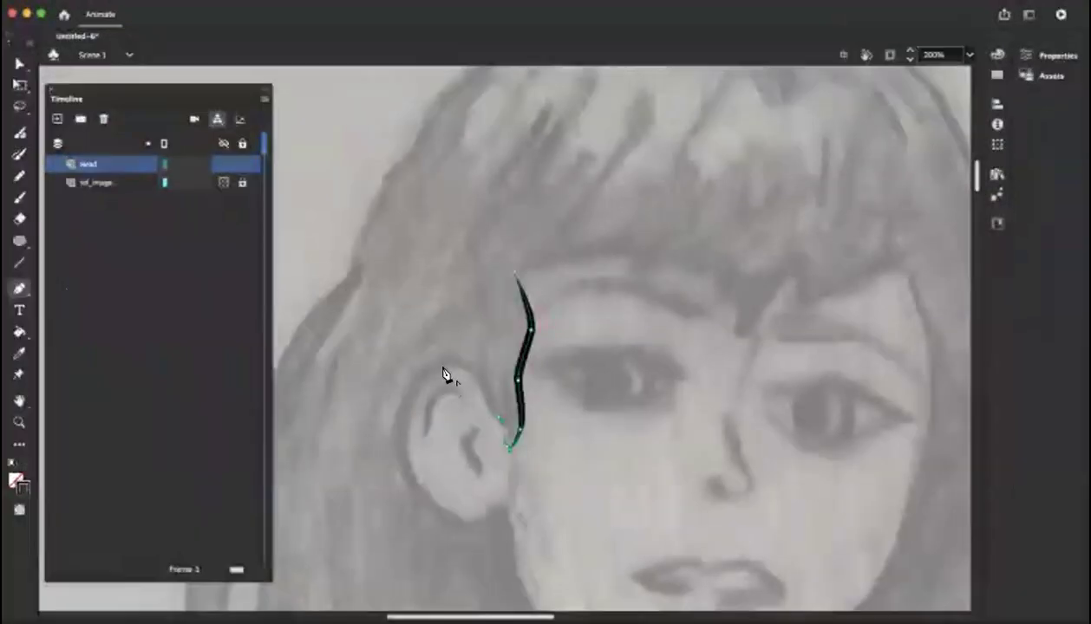
{"action": "key", "text": "super+shift+z"}
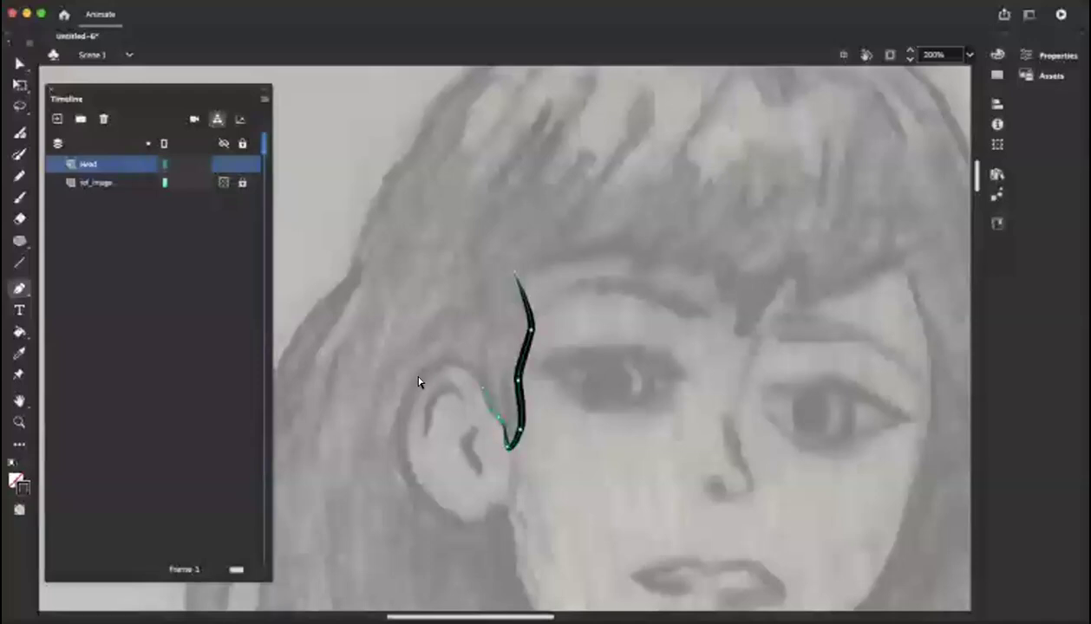
- Continue the outline with a smooth curve over the top of the ear and down its outer edge
{"action": "left_click_drag", "start_coordinate": [446, 365], "coordinate": [429, 363]}
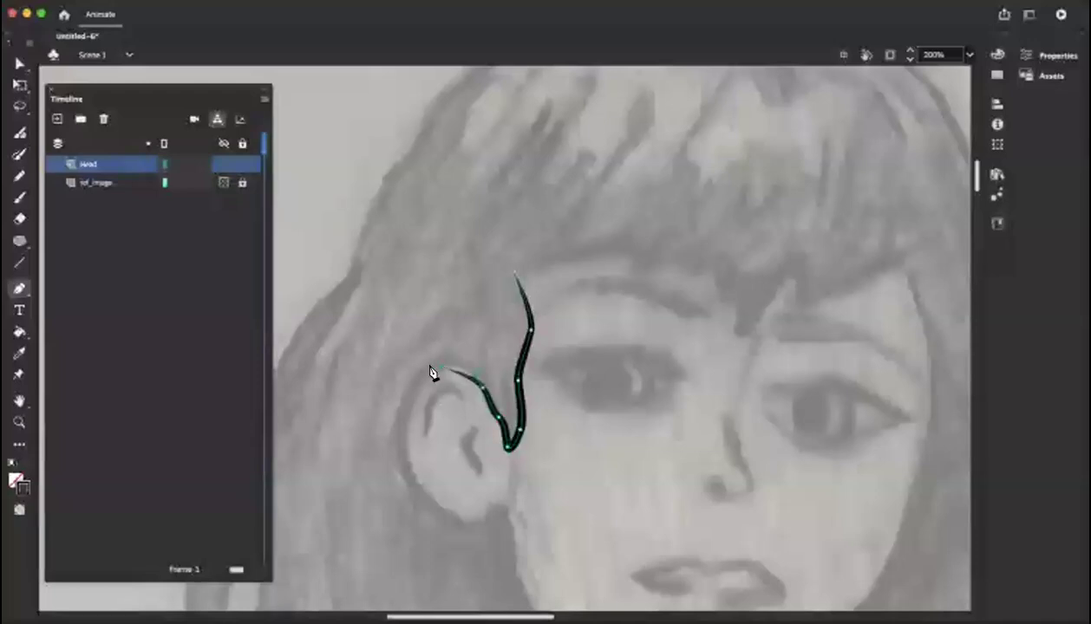
{"action": "key", "text": "super+z"}
{"action": "left_click_drag", "start_coordinate": [446, 358], "coordinate": [441, 363]}
{"action": "key", "text": "super+shift+z"}
{"action": "mouse_move", "coordinate": [399, 430]}
{"action": "left_mouse_down"}
{"action": "mouse_move", "coordinate": [393, 446]}
{"action": "mouse_move", "coordinate": [416, 496]}
{"action": "mouse_move", "coordinate": [395, 477]}
{"action": "left_mouse_up"}
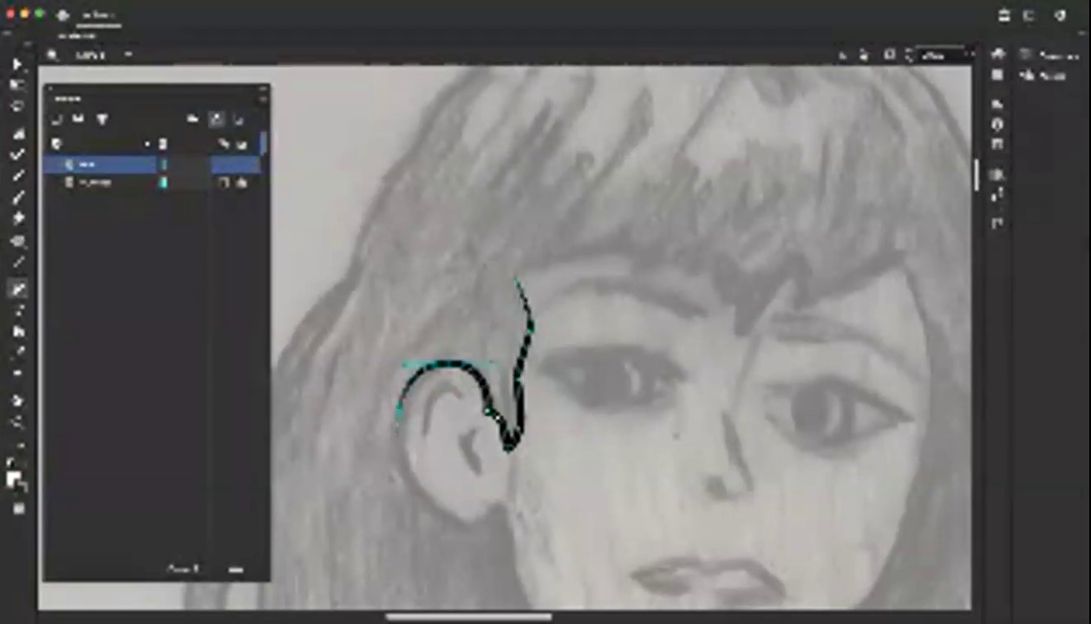
- Trace the lower ear around the earlobe and back up to where it meets the jaw
{"action": "left_click", "coordinate": [412, 487]}
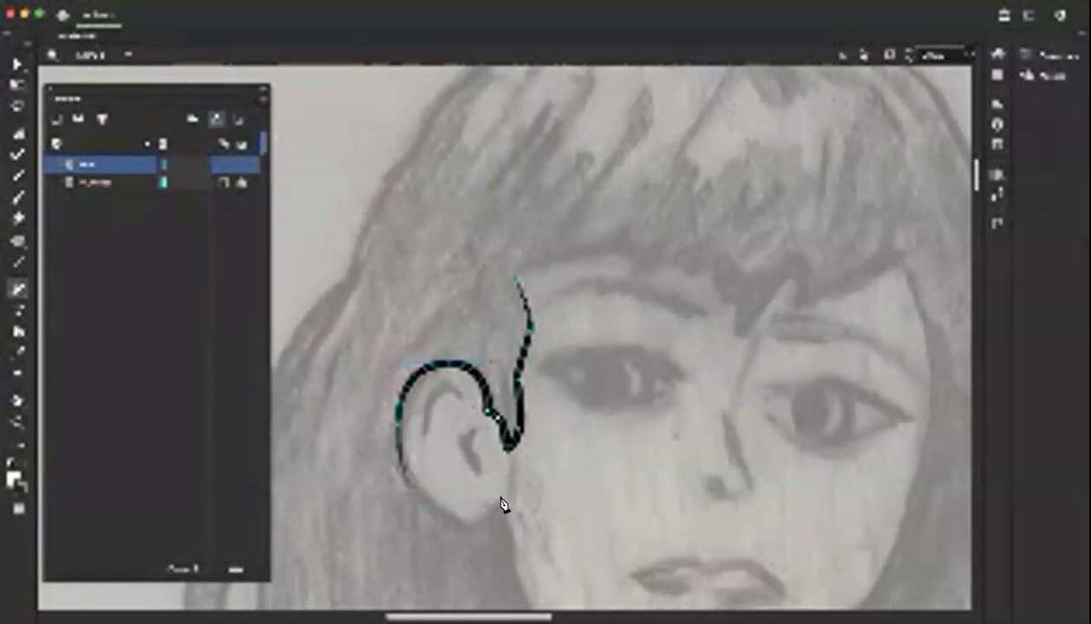
{"action": "left_click", "coordinate": [473, 531]}
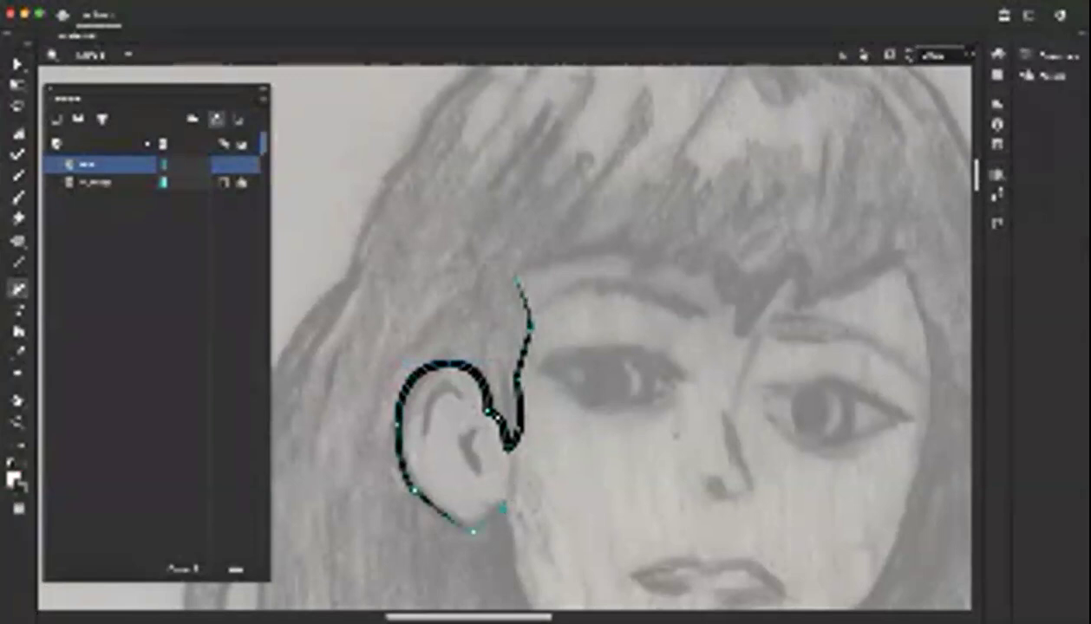
{"action": "left_click", "coordinate": [503, 510]}
{"action": "left_click", "coordinate": [509, 490]}
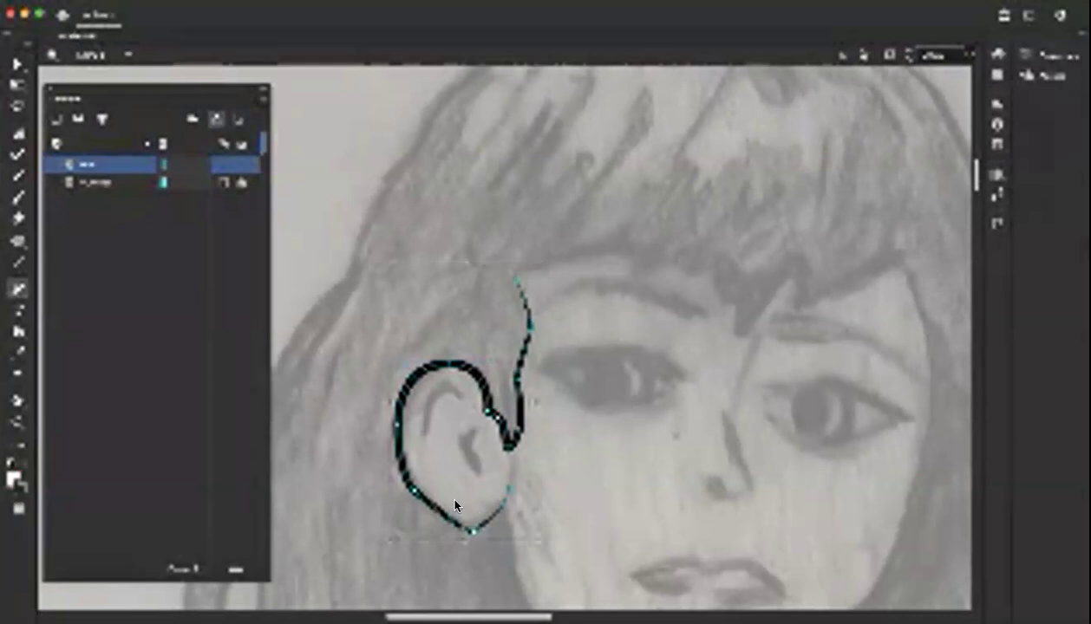
{"action": "key", "text": "super+z"}
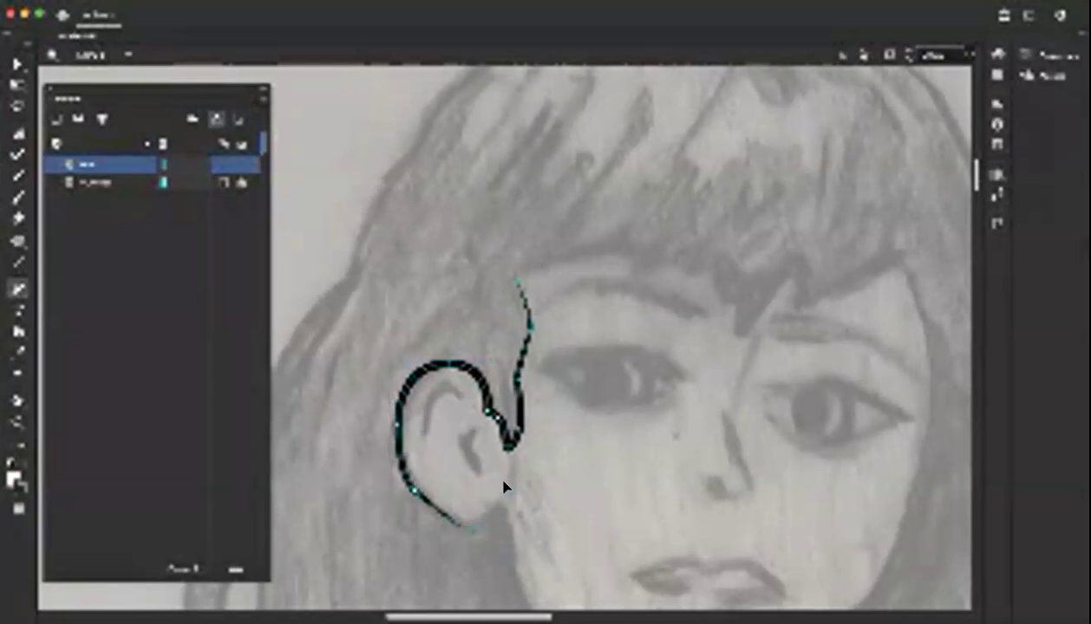
{"action": "left_click_drag", "start_coordinate": [496, 515], "coordinate": [501, 500]}
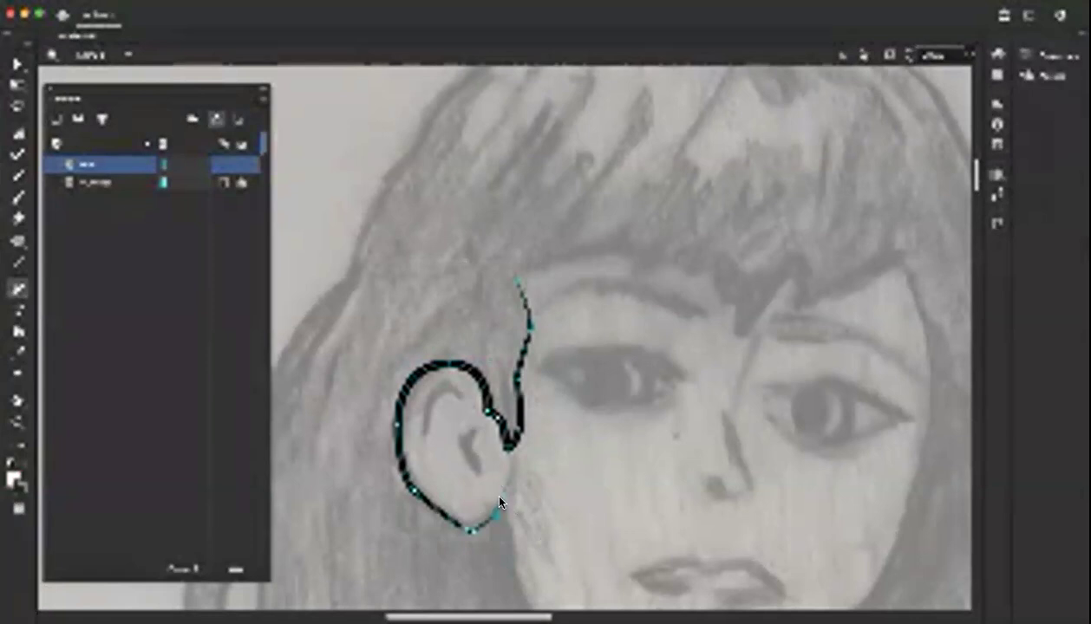
- Trace the jaw, chin and opposite cheek, and close the head outline with a line across the forehead
{"action": "scroll", "coordinate": [499, 503], "scroll_direction": "down", "scroll_amount": 6}
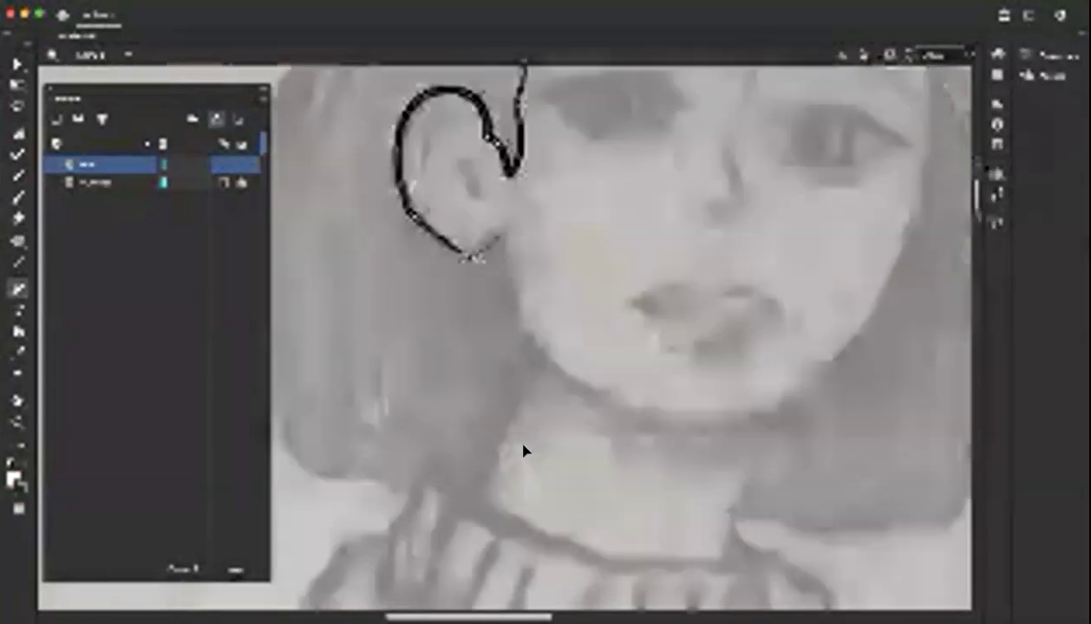
{"action": "scroll", "coordinate": [539, 468], "scroll_direction": "up", "scroll_amount": 3}
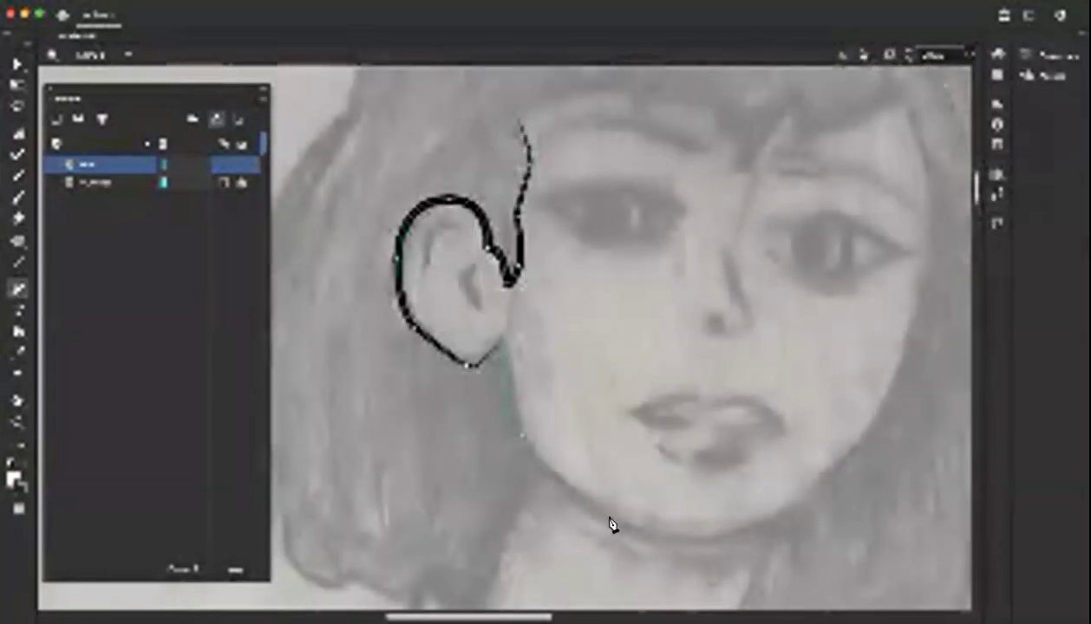
{"action": "left_click", "coordinate": [545, 476]}
{"action": "mouse_move", "coordinate": [744, 534]}
{"action": "left_mouse_down"}
{"action": "mouse_move", "coordinate": [814, 500]}
{"action": "mouse_move", "coordinate": [851, 458]}
{"action": "left_mouse_up"}
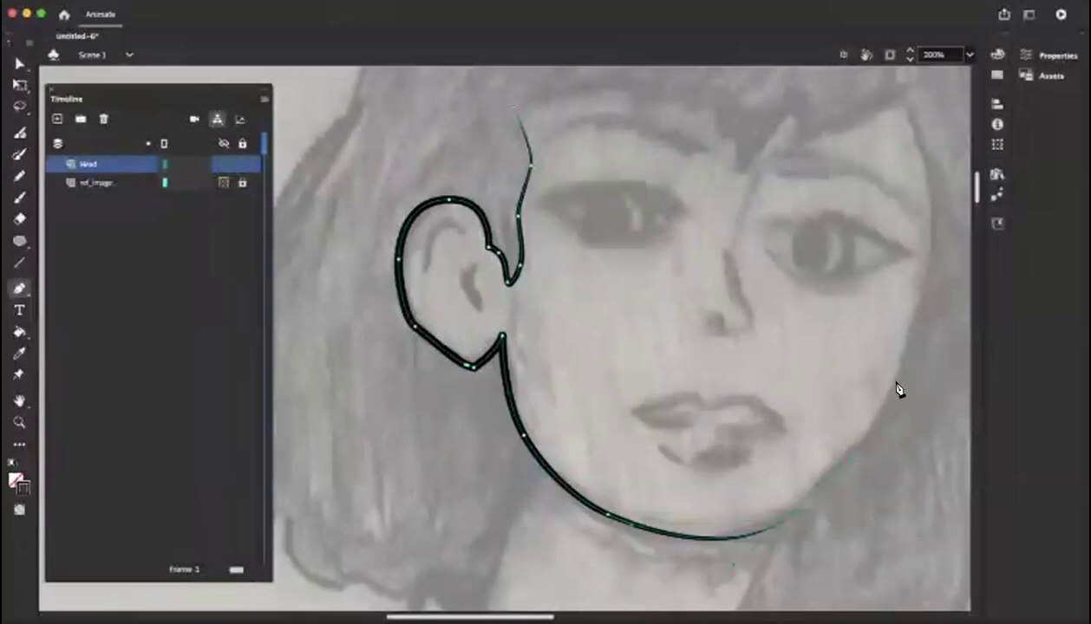
{"action": "left_click_drag", "start_coordinate": [885, 406], "coordinate": [897, 384]}
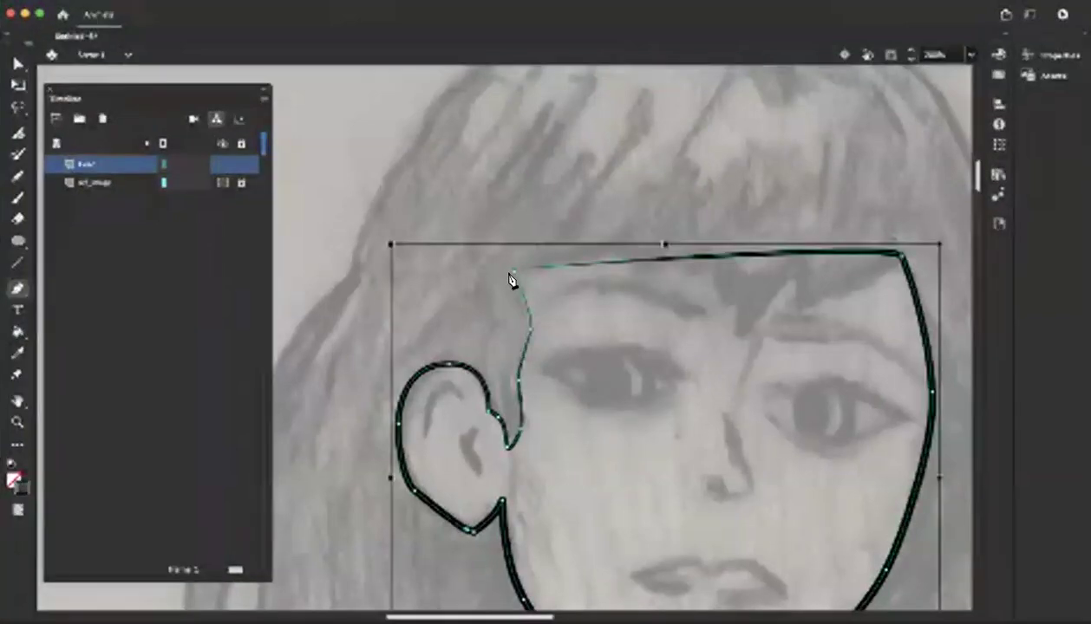
{"action": "key", "text": "super+z"}
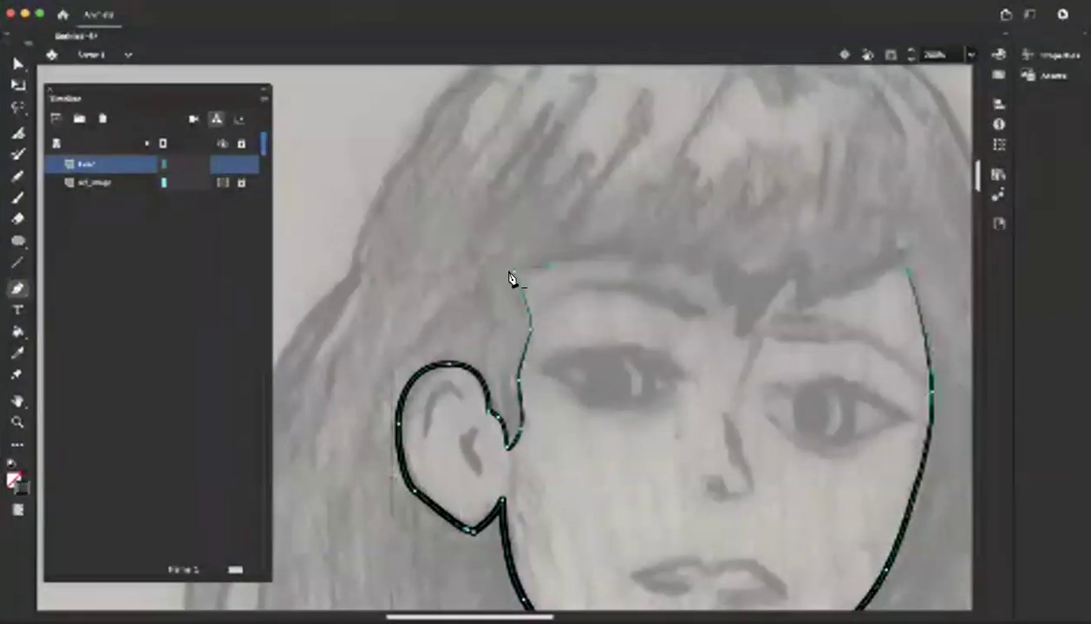
{"action": "key", "text": "super+shift+z"}
- Bend the forehead line upward into an arc and adjust its end near the temple above the ear
{"action": "left_click", "coordinate": [18, 63]}
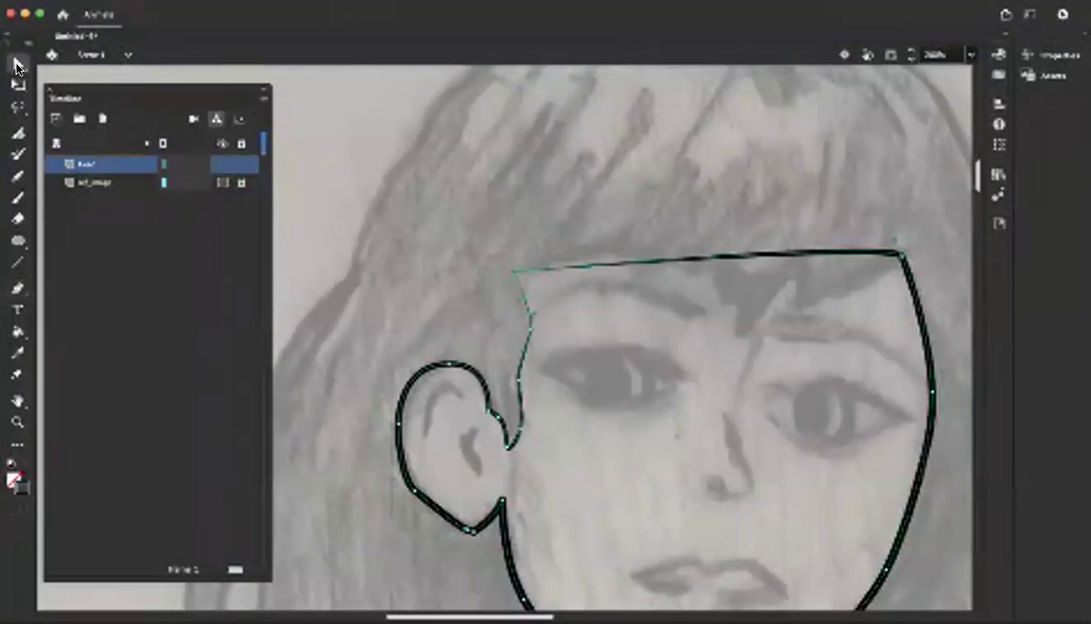
{"action": "left_click", "coordinate": [706, 260]}
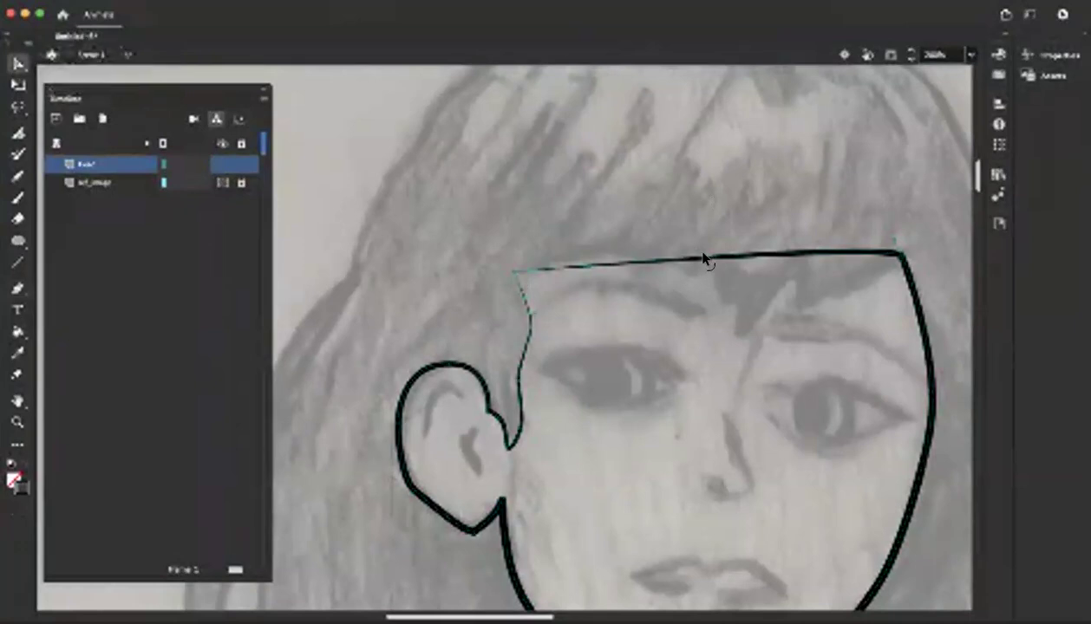
{"action": "left_click_drag", "start_coordinate": [705, 209], "coordinate": [690, 215]}
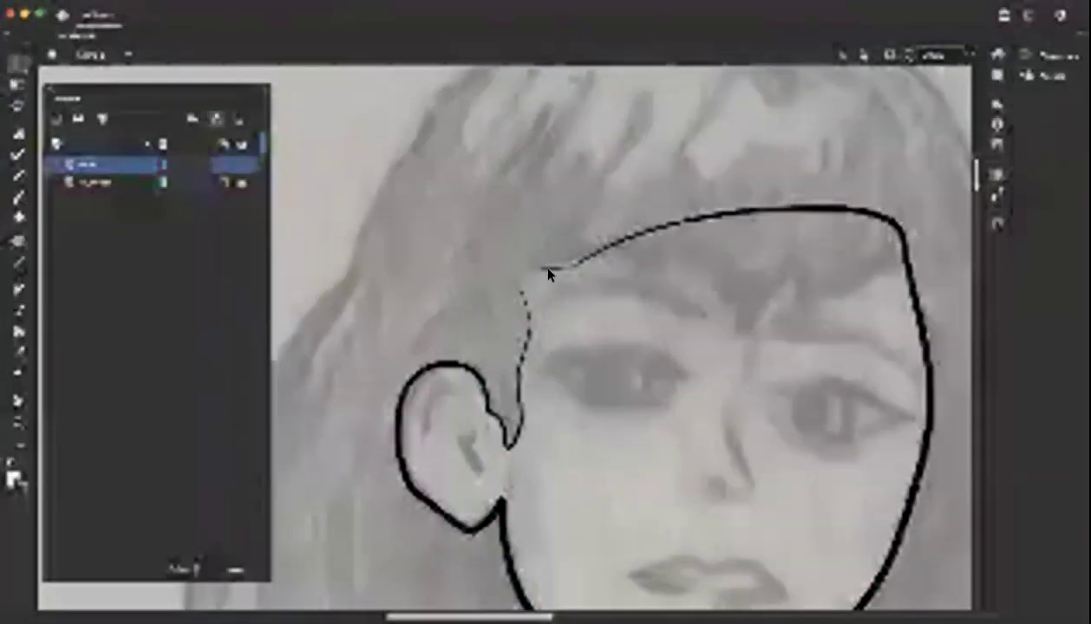
{"action": "left_click_drag", "start_coordinate": [552, 253], "coordinate": [571, 265]}
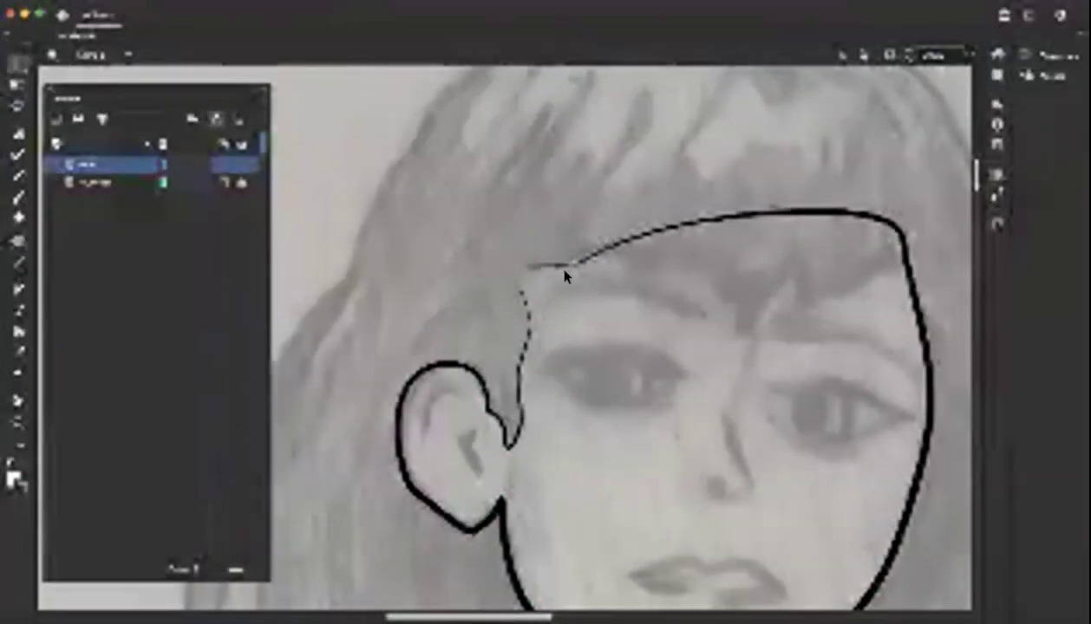
{"action": "key", "text": "super+z"}
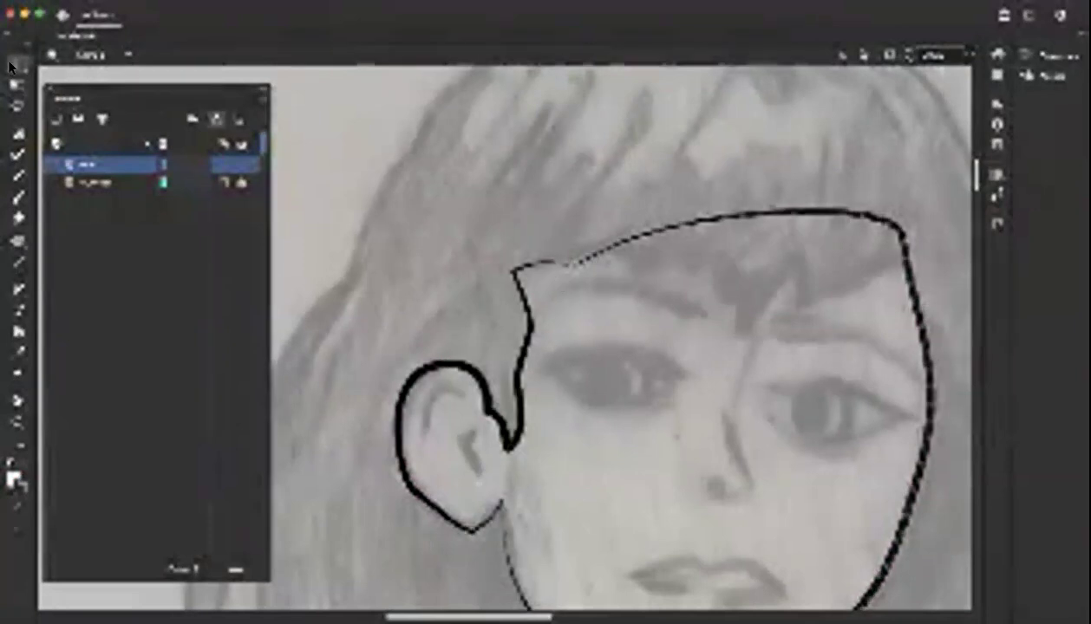
{"action": "key", "text": "super+z"}
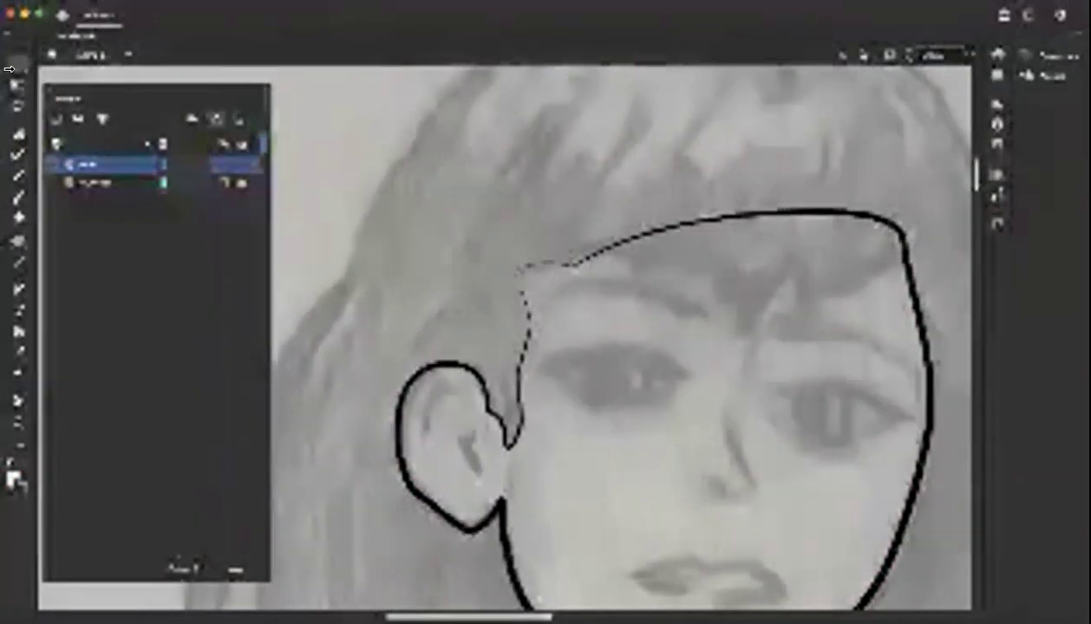
- Delete the extra anchor point that kinks the forehead line near the temple above the ear
{"action": "left_click", "coordinate": [16, 67]}
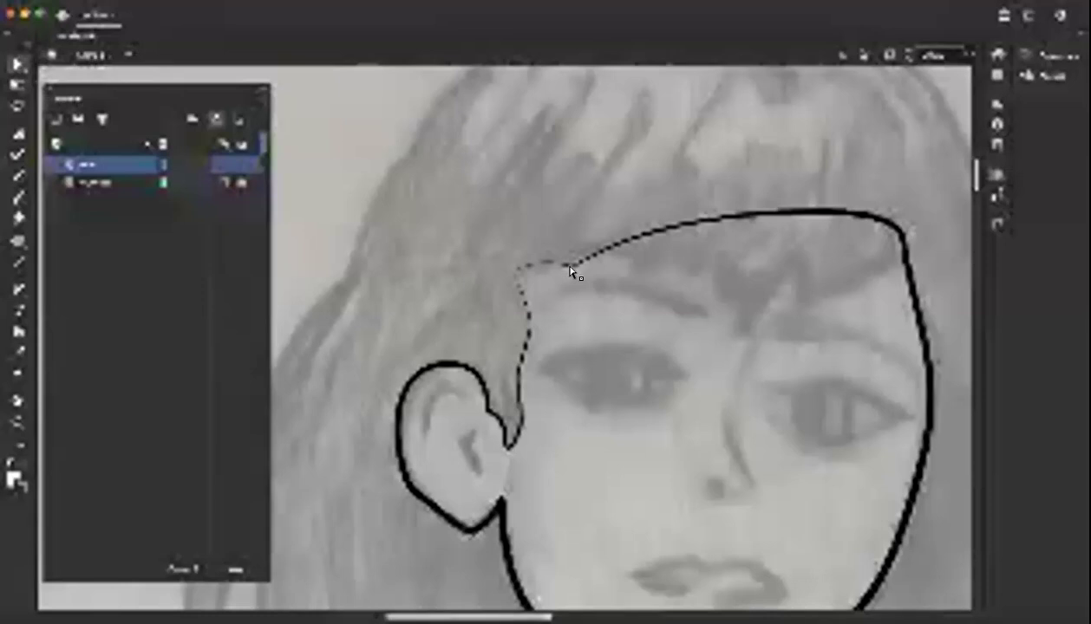
{"action": "left_click", "coordinate": [570, 269]}
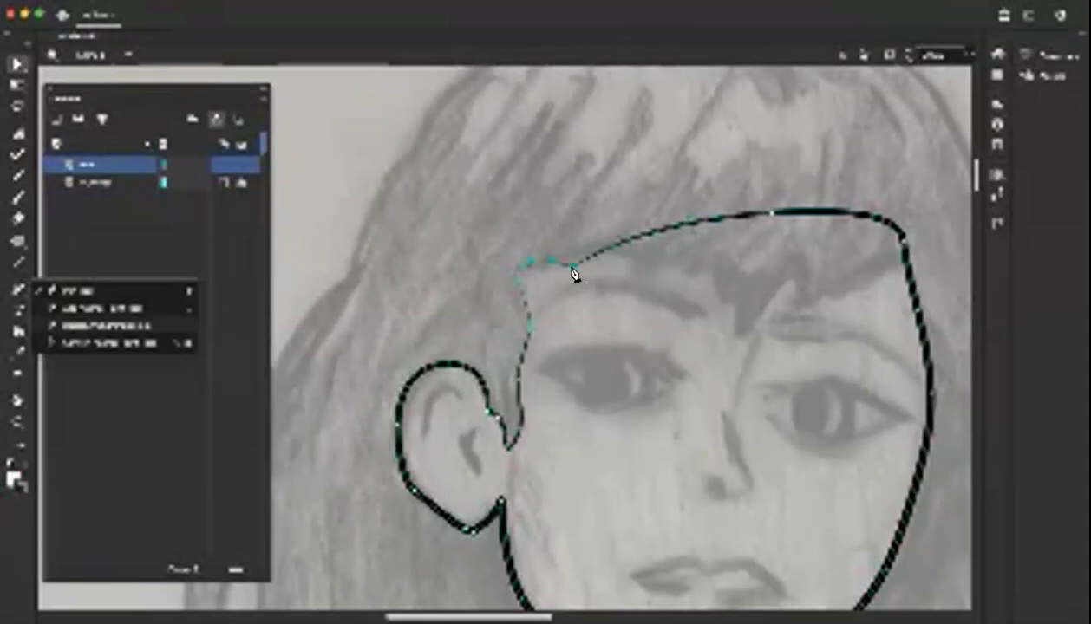
{"action": "left_click", "coordinate": [572, 270]}
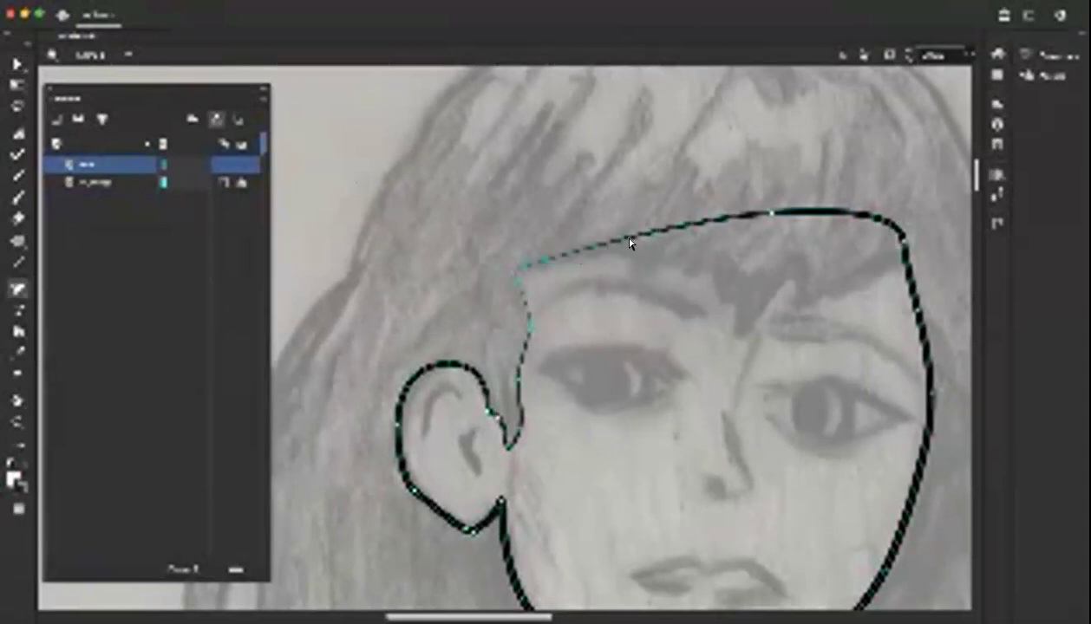
{"action": "left_click", "coordinate": [16, 69]}
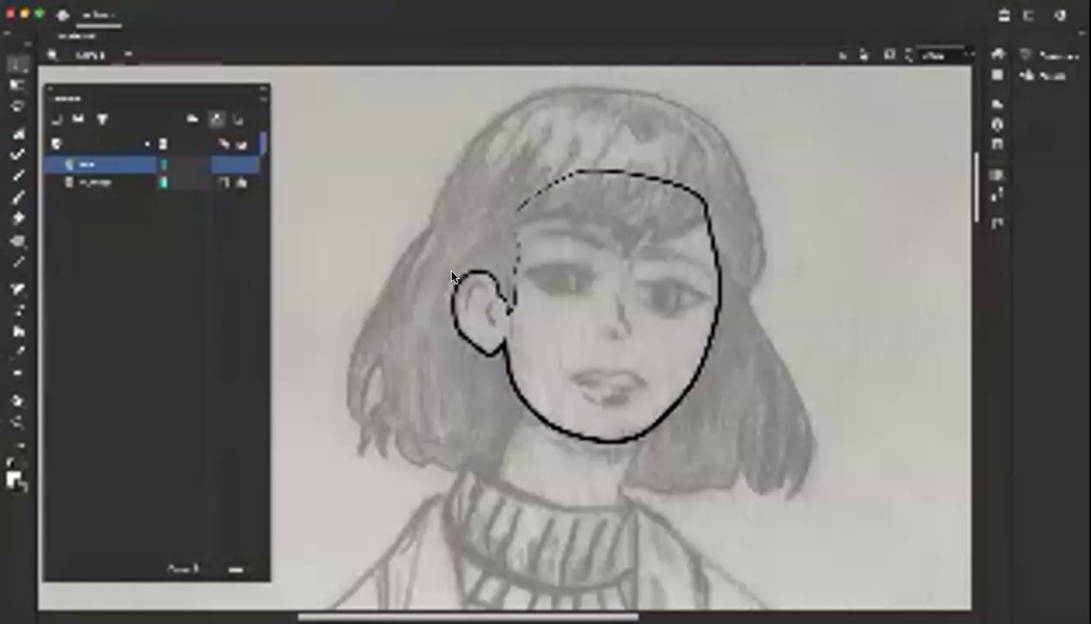
- Draw the inner ear fold lines over the sketched ear
{"action": "scroll", "coordinate": [466, 259], "scroll_direction": "up", "scroll_amount": 2}
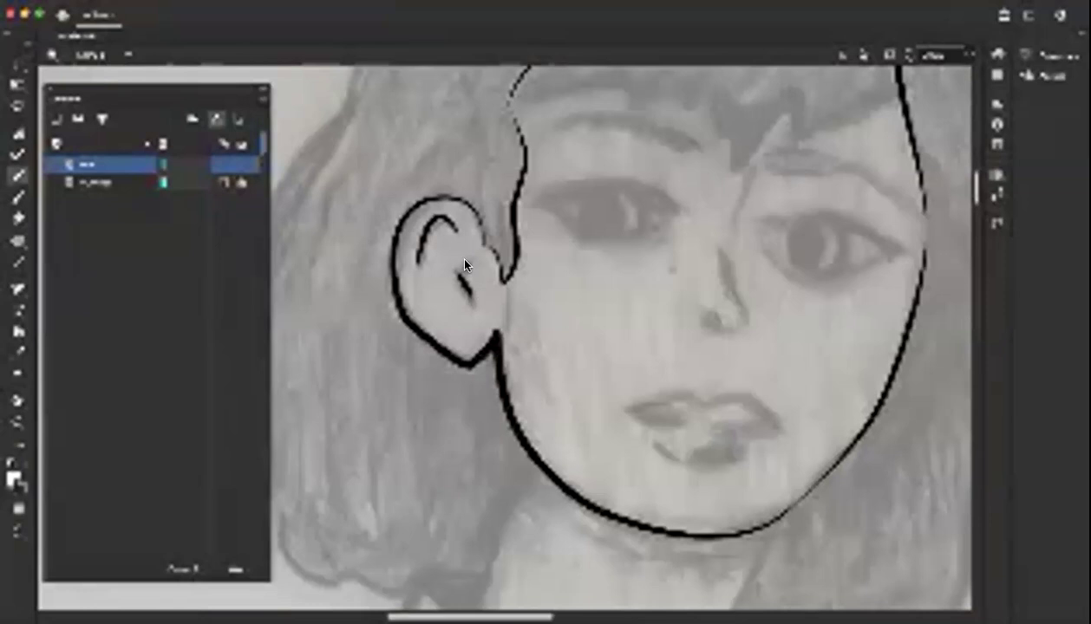
{"action": "key", "text": "super+z"}
{"action": "key", "text": "super+shift+z"}
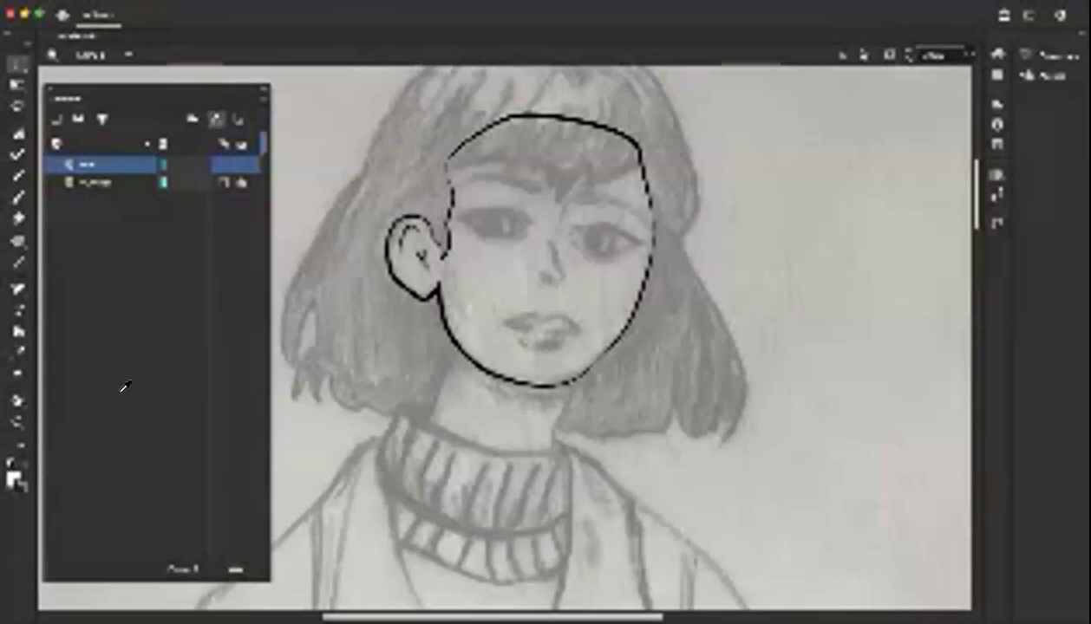
- Try filling the face and ear with a light orange skin colour, and undo the fill
{"action": "left_click", "coordinate": [13, 477]}
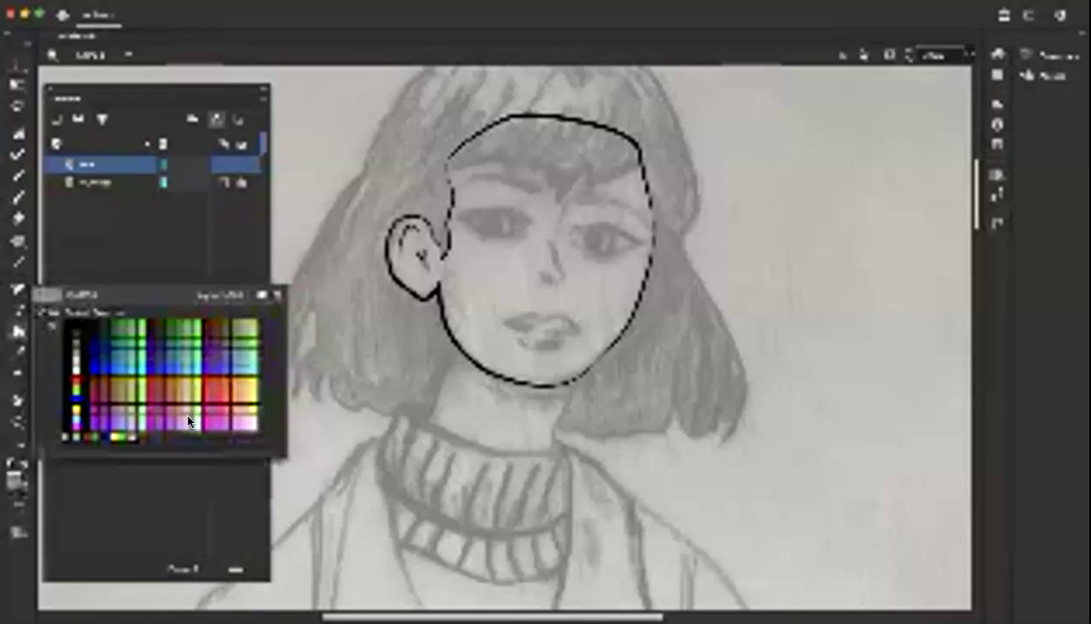
{"action": "left_click", "coordinate": [262, 387]}
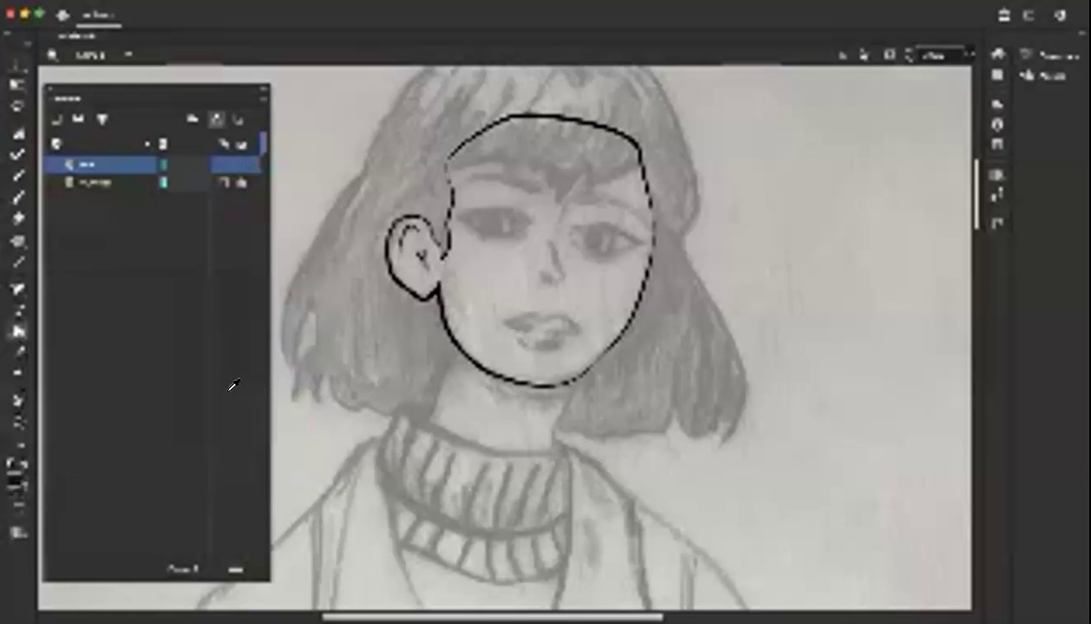
{"action": "left_click", "coordinate": [524, 212]}
{"action": "key", "text": "alt+BackSpace"}
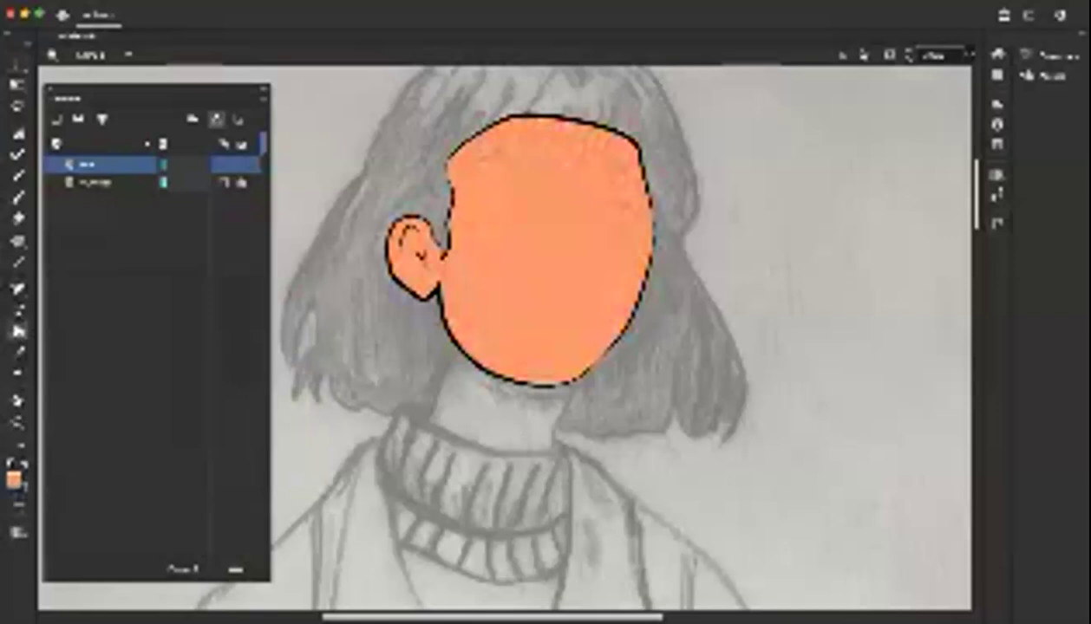
{"action": "key", "text": "super+z"}
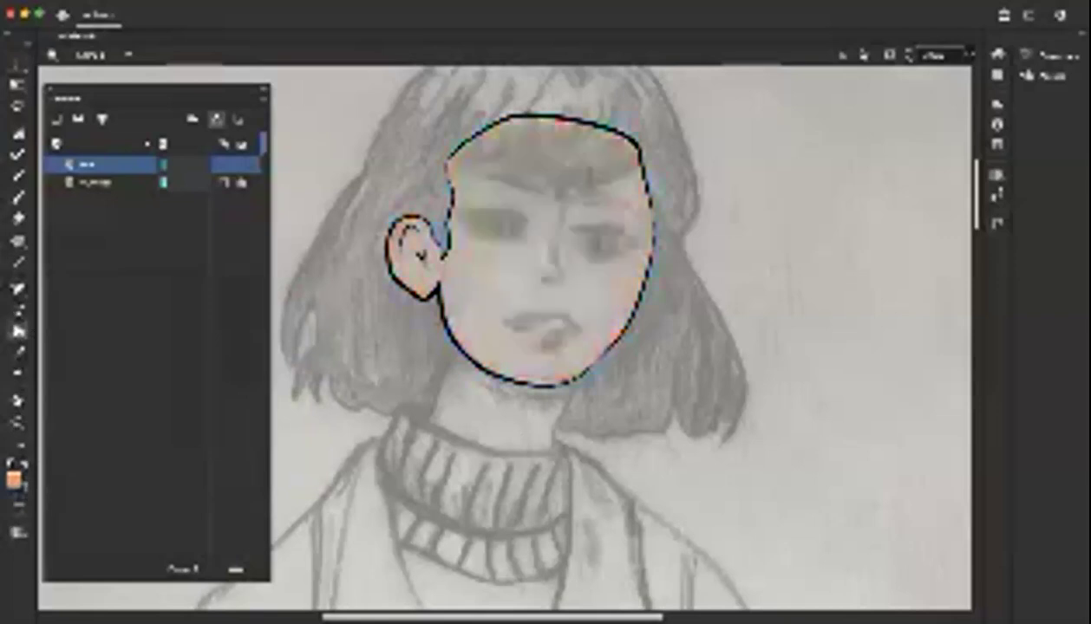